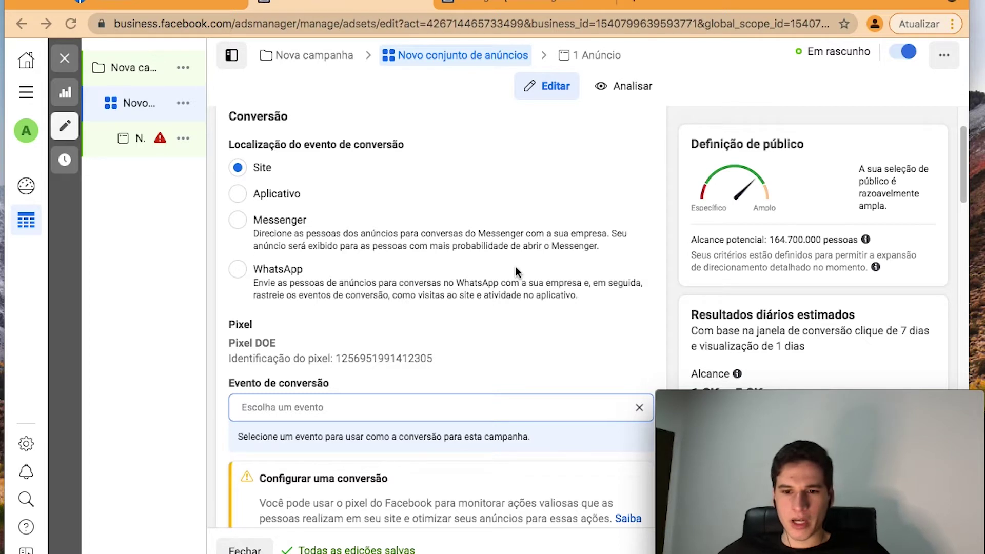
# Step: Choose Comprar as the conversion event for the ad set's Pixel DOE
pyautogui.scroll(-3, 517, 272)
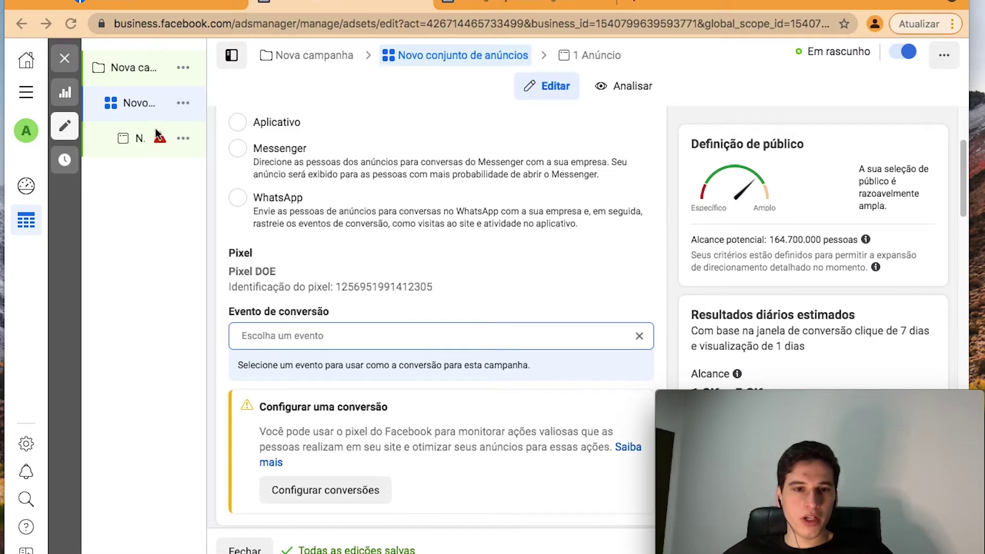
pyautogui.click(321, 339)
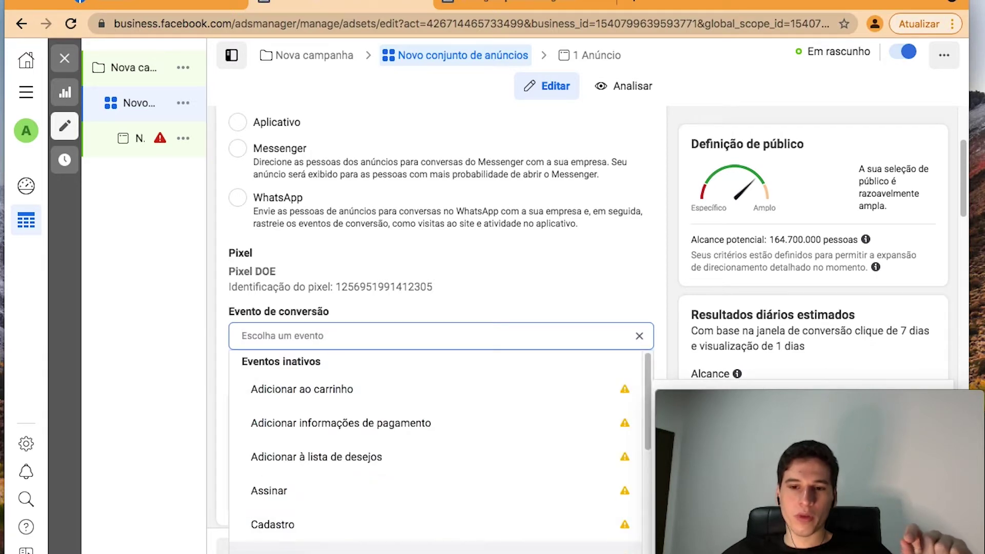
pyautogui.scroll(-1, 336, 503)
pyautogui.click(336, 503)
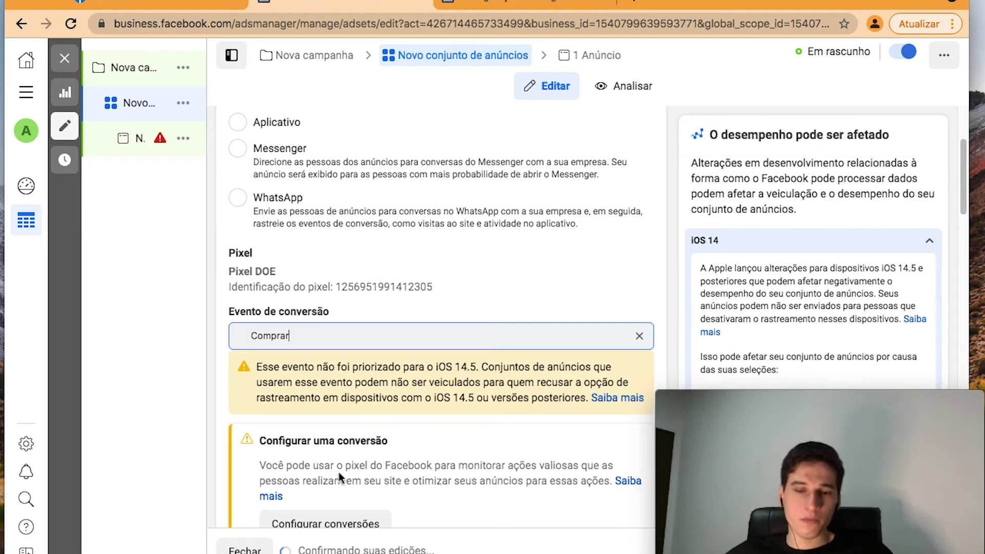
pyautogui.scroll(-1, 363, 441)
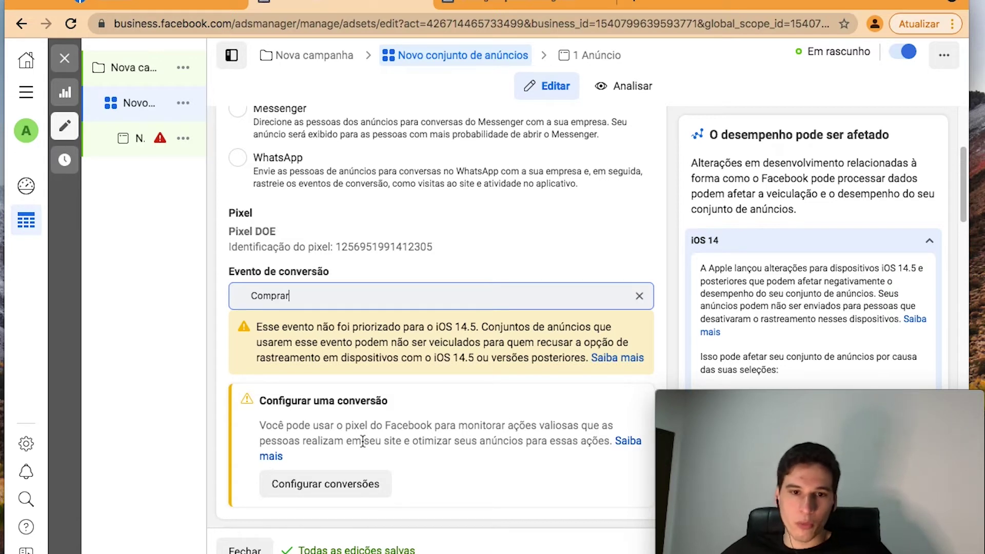
pyautogui.click(188, 316)
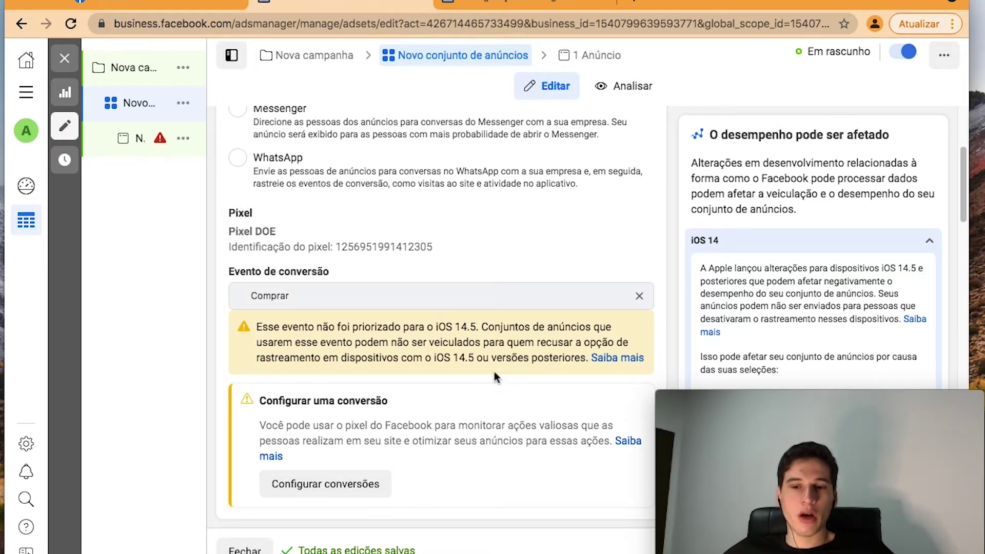
# Step: Remove the domain mundodasmulheress.fun from the brand safety domains in the business settings and reload the page
pyautogui.click(502, 10)
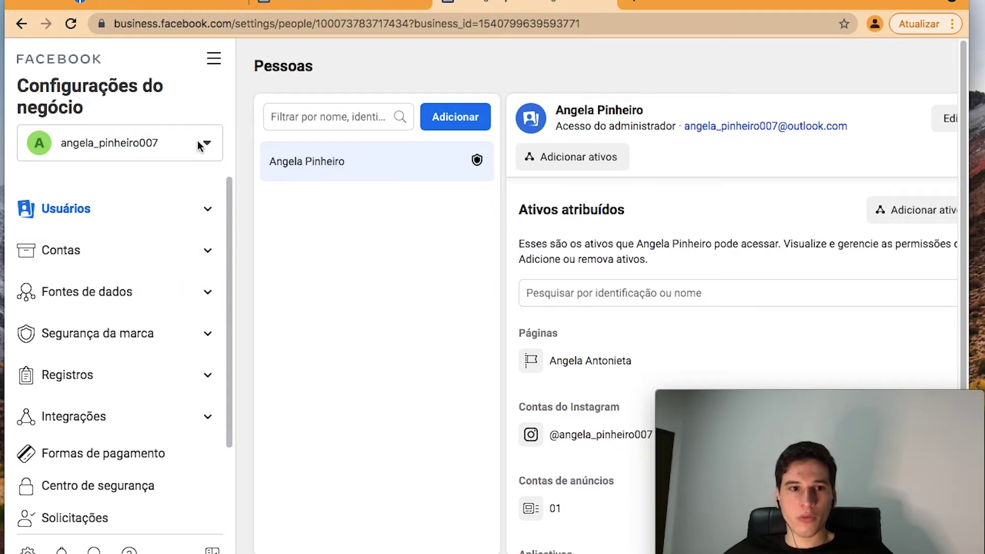
pyautogui.click(151, 344)
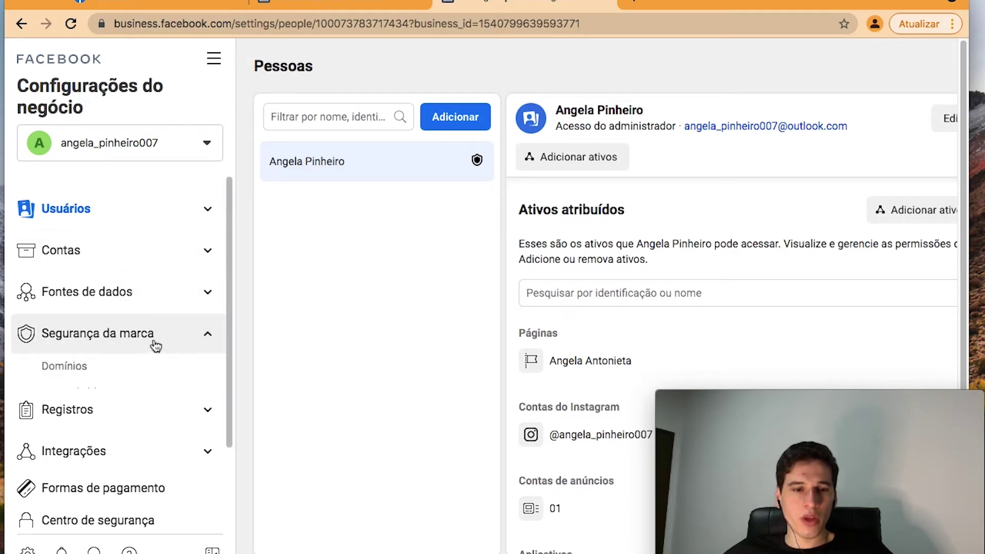
pyautogui.click(112, 366)
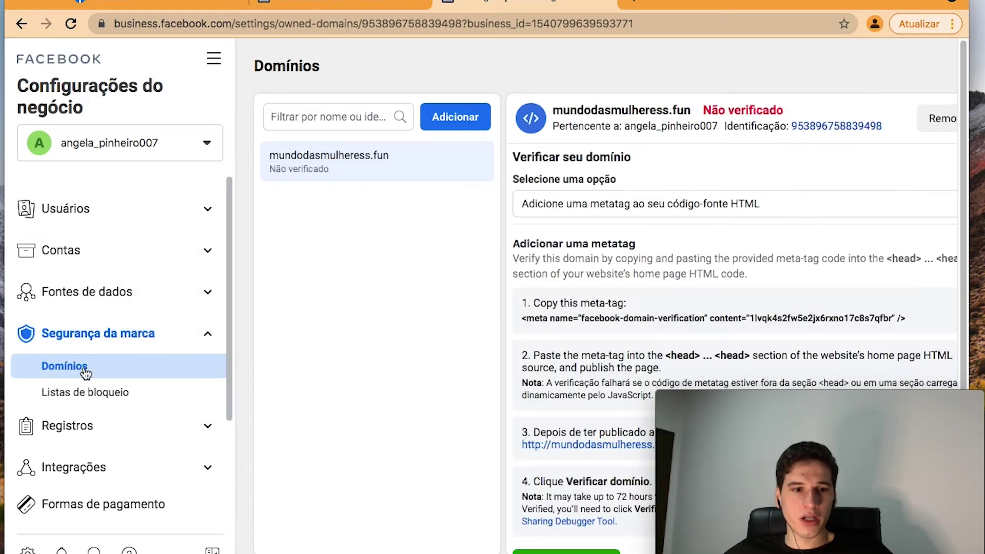
pyautogui.click(939, 119)
pyautogui.click(568, 305)
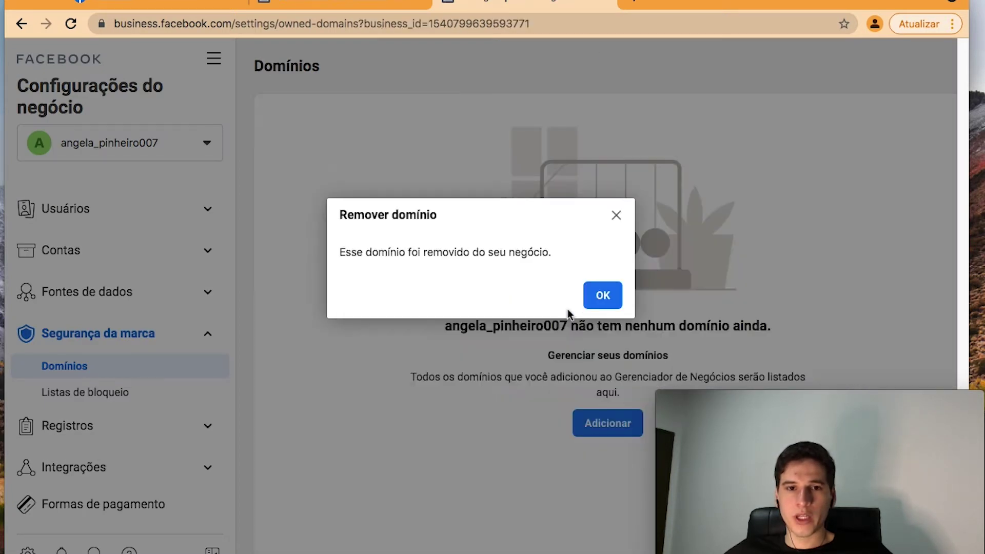
pyautogui.click(595, 293)
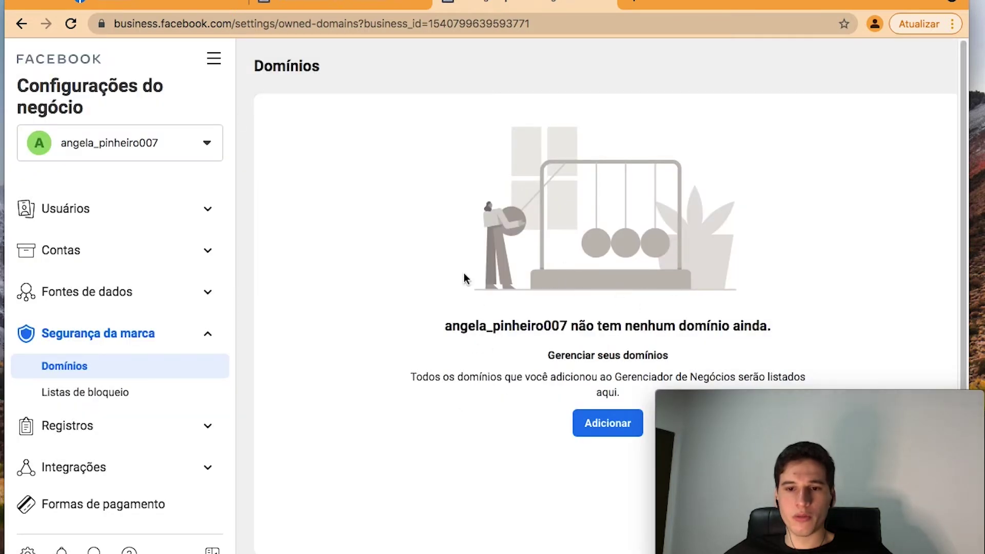
pyautogui.click(70, 24)
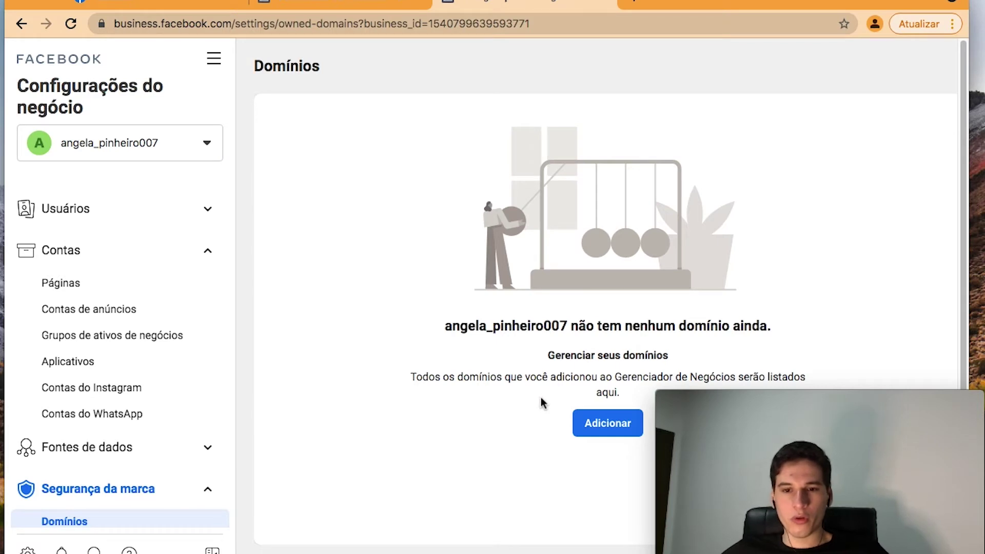
# Step: Add the domain mundodasmulheress.fun to the business
pyautogui.click(613, 418)
pyautogui.click(451, 284)
pyautogui.rightClick(450, 280)
pyautogui.click(483, 376)
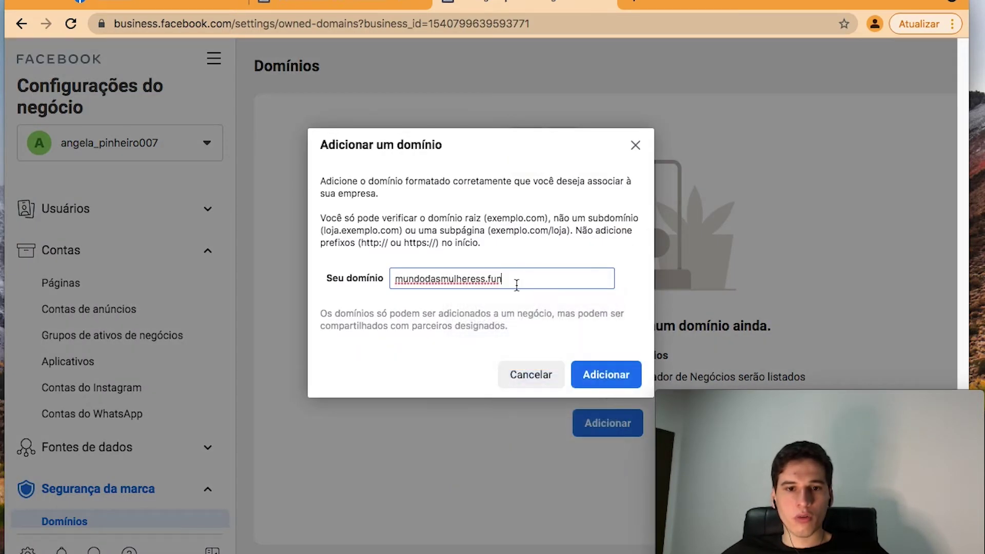
pyautogui.moveTo(518, 279); pyautogui.dragTo(251, 285)
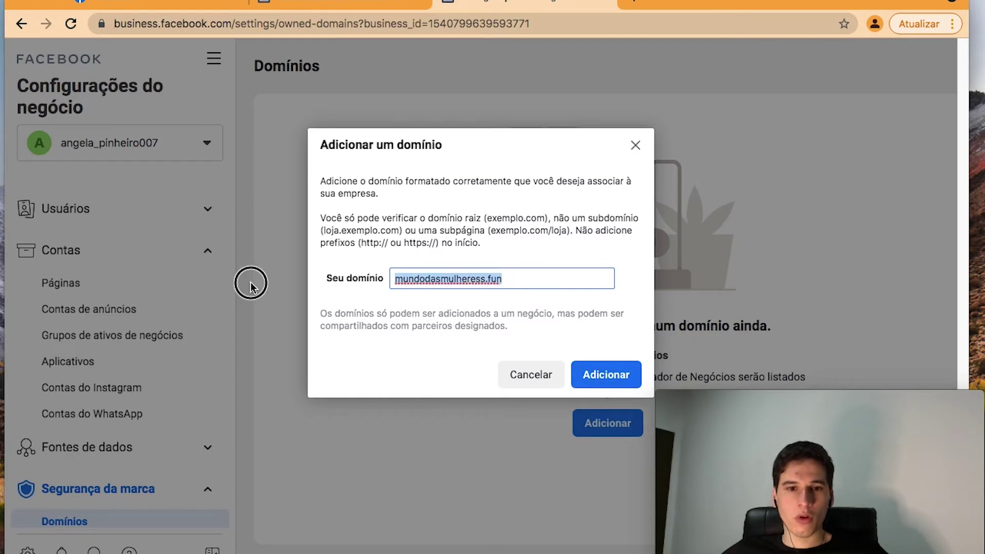
pyautogui.click(528, 279)
pyautogui.click(606, 374)
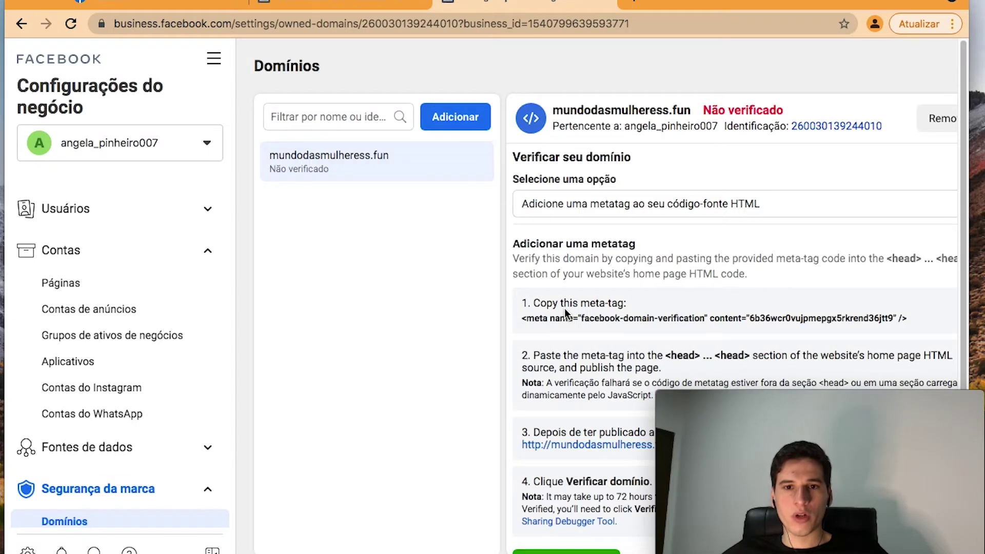
# Step: Set the domain verification method to updating the DNS TXT record and copy the verification record
pyautogui.hscroll(1, 584, 492)
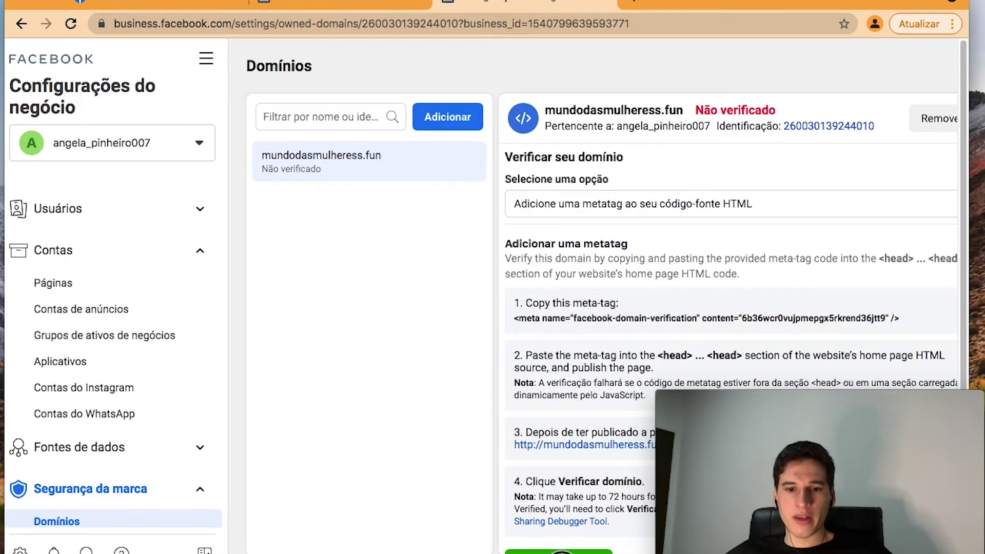
pyautogui.hscroll(5, 571, 372)
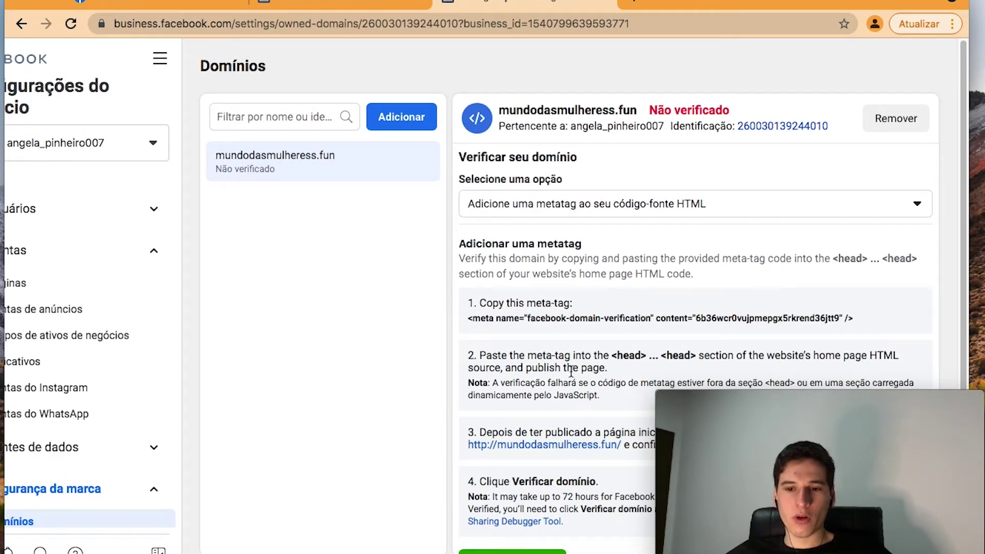
pyautogui.click(640, 211)
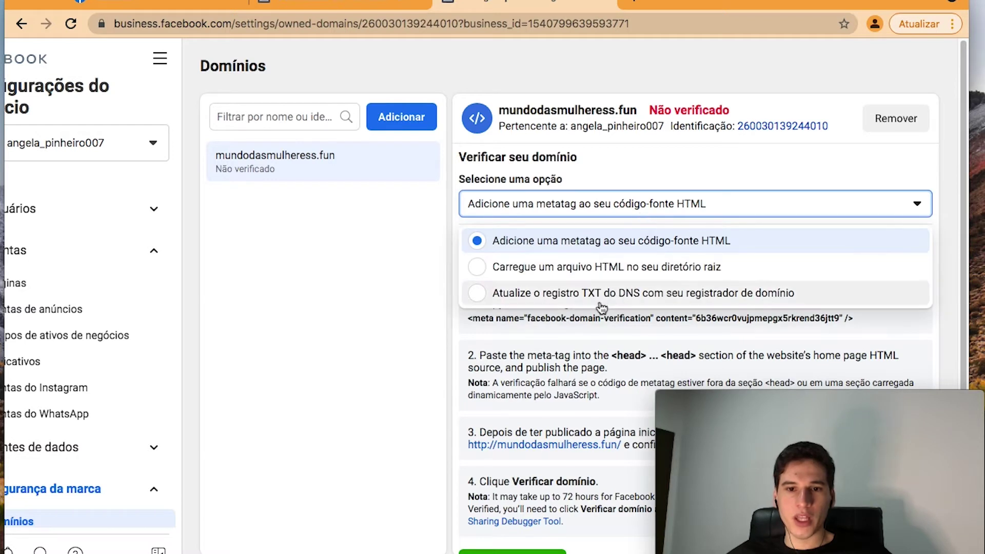
pyautogui.click(535, 300)
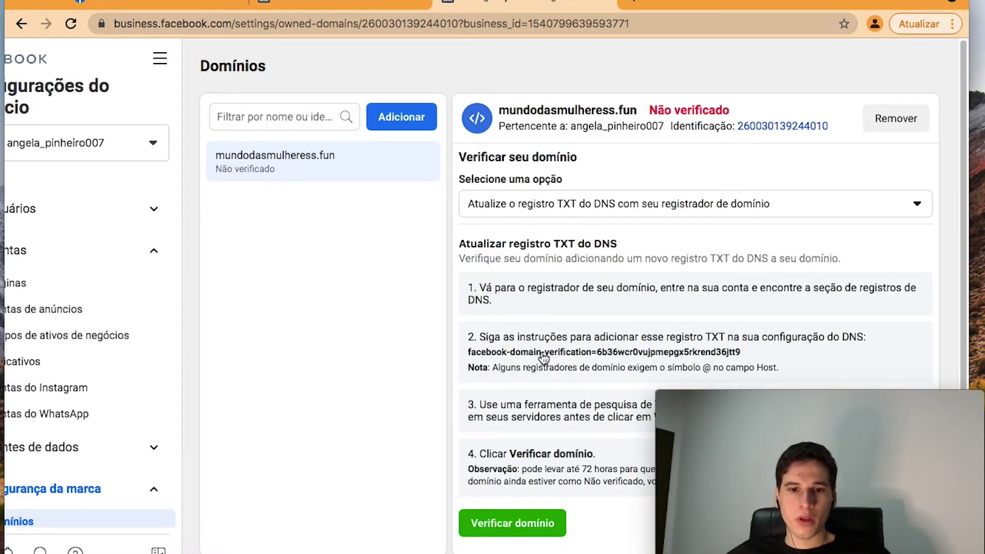
pyautogui.click(503, 354)
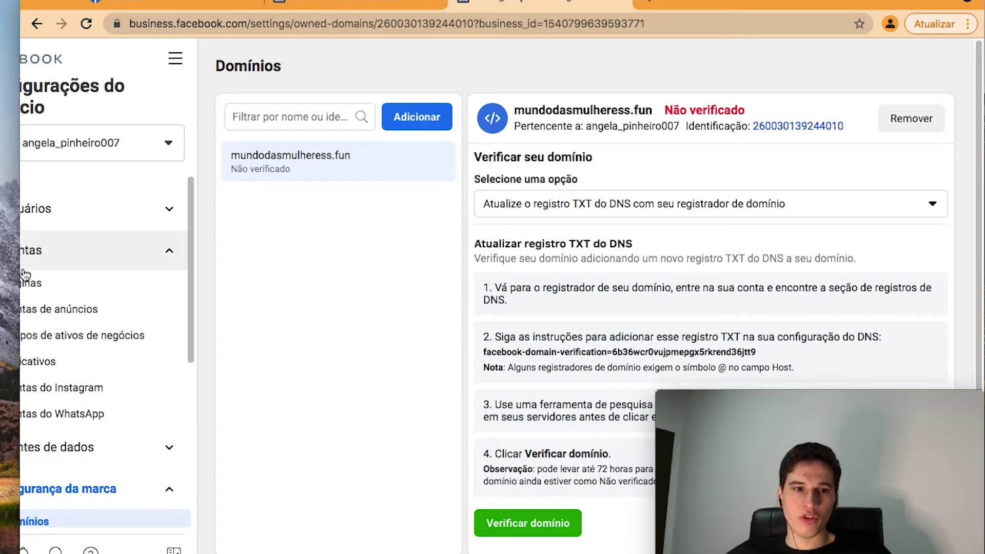
# Step: Switch to the HostGator client portal and open the DNS zone editor in cPanel for decasaminharenda.com.br
pyautogui.moveTo(14, 268); pyautogui.dragTo(0, 268)
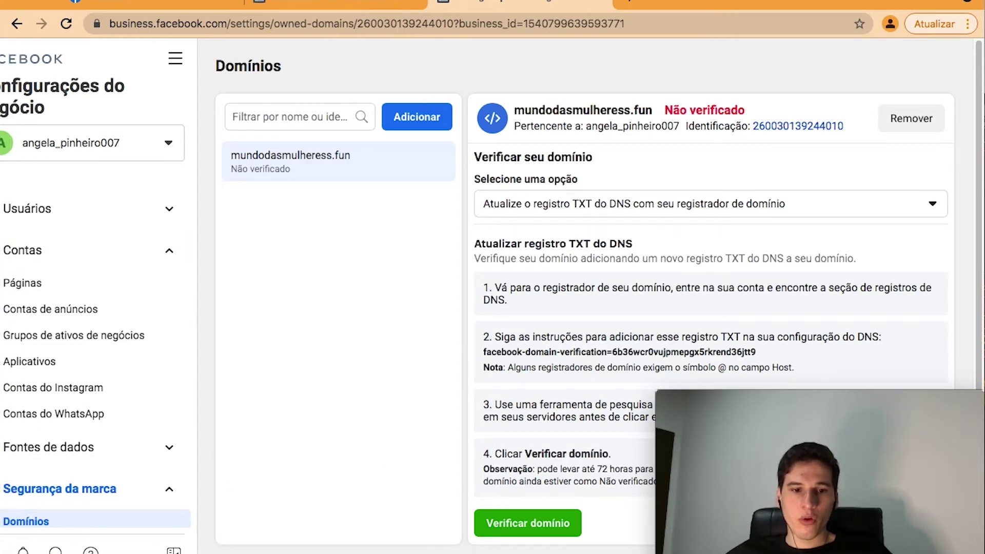
pyautogui.moveTo(233, 548)
pyautogui.rightClick(170, 547)
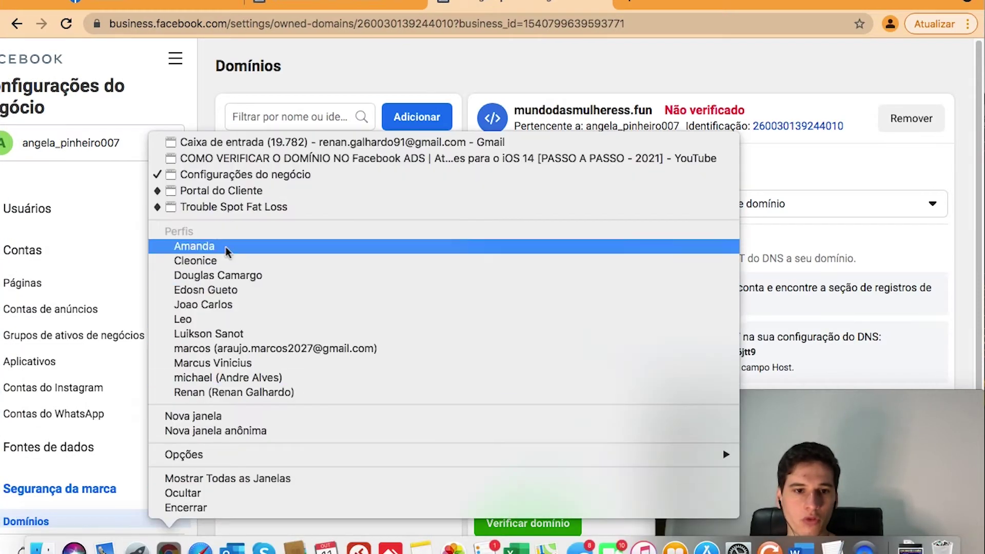
pyautogui.click(236, 191)
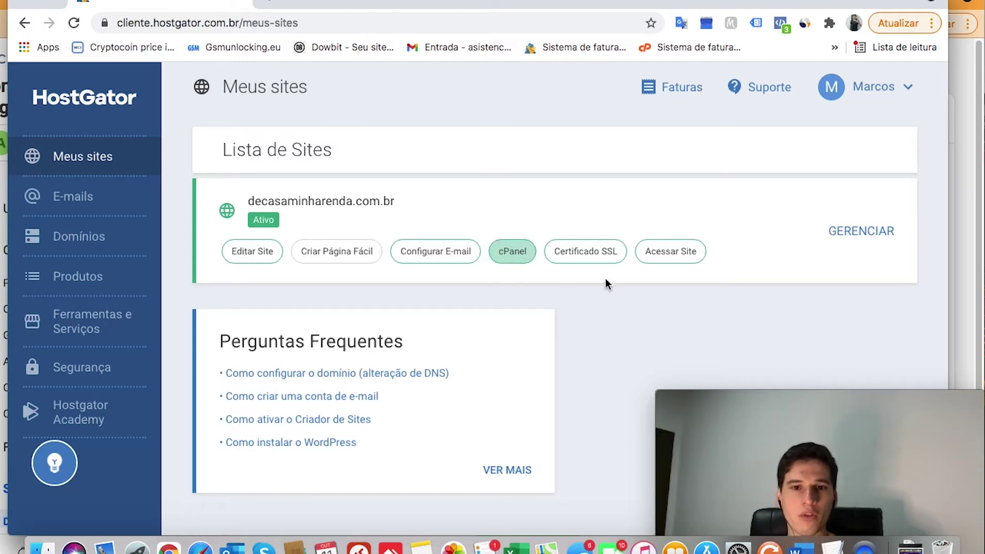
pyautogui.click(522, 257)
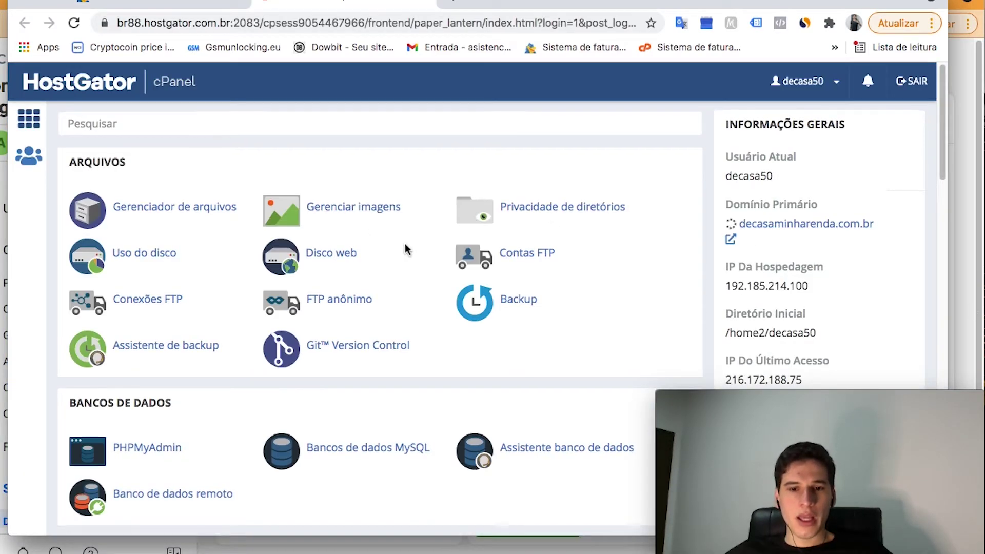
pyautogui.scroll(-5, 405, 244)
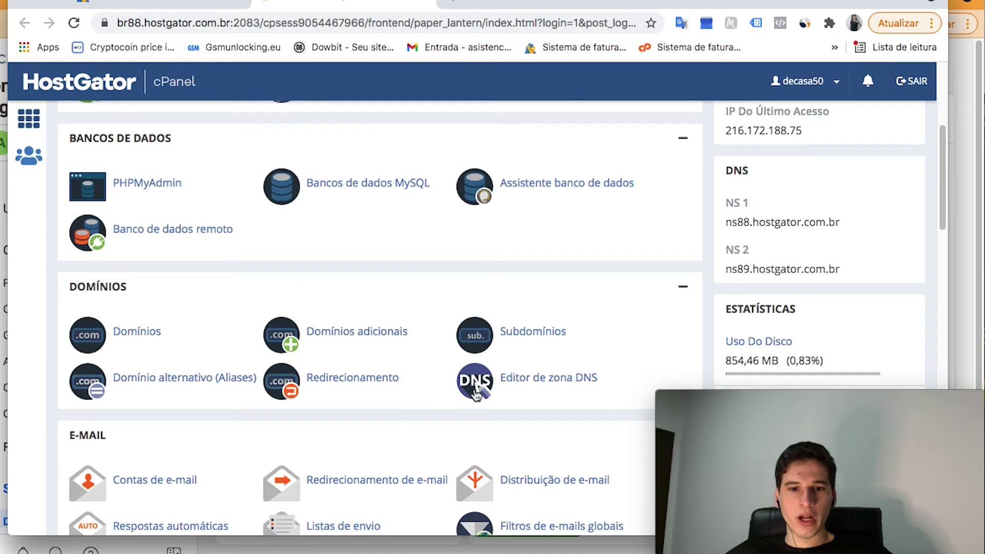
pyautogui.click(544, 385)
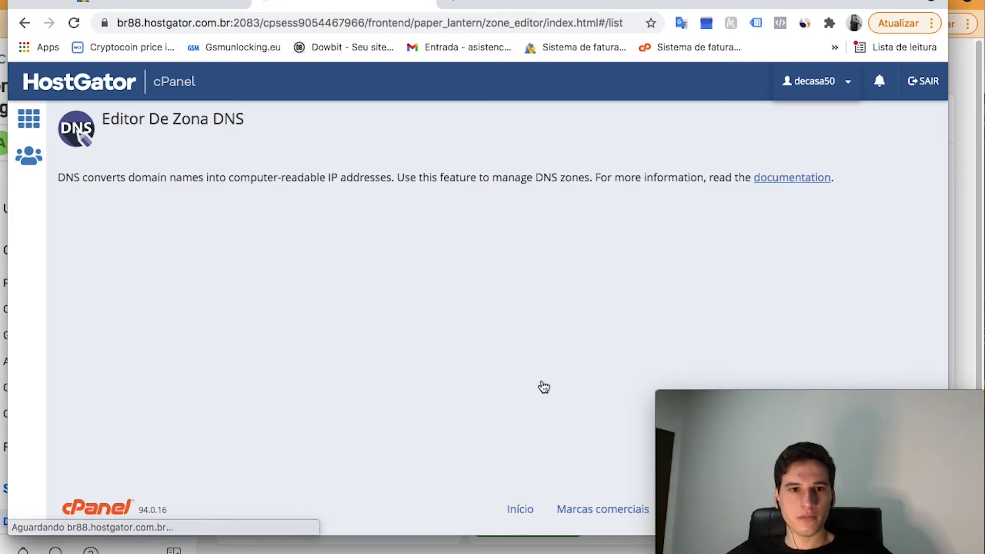
# Step: Open the DNS zone of mundodasmulheress.fun for management and start a new record
pyautogui.scroll(-2, 435, 299)
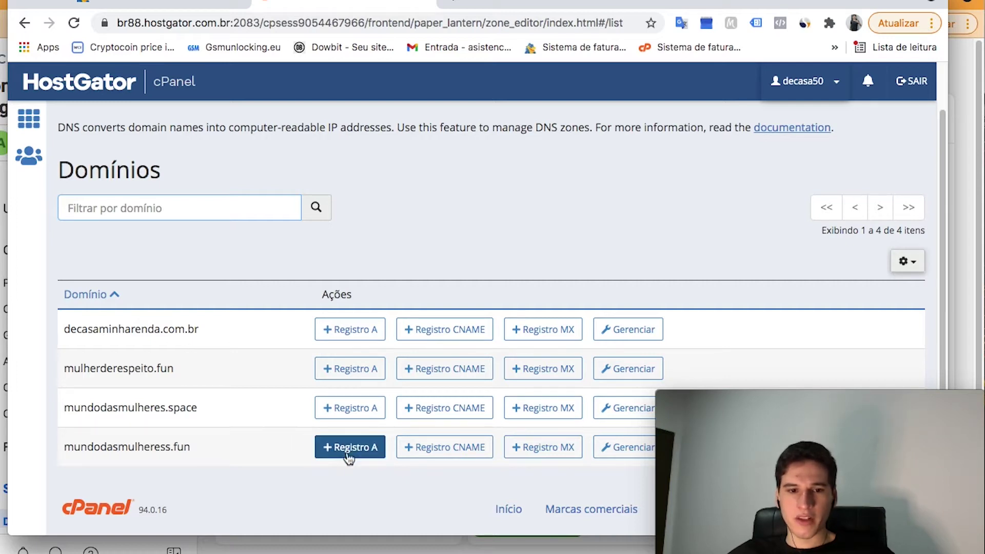
pyautogui.click(624, 453)
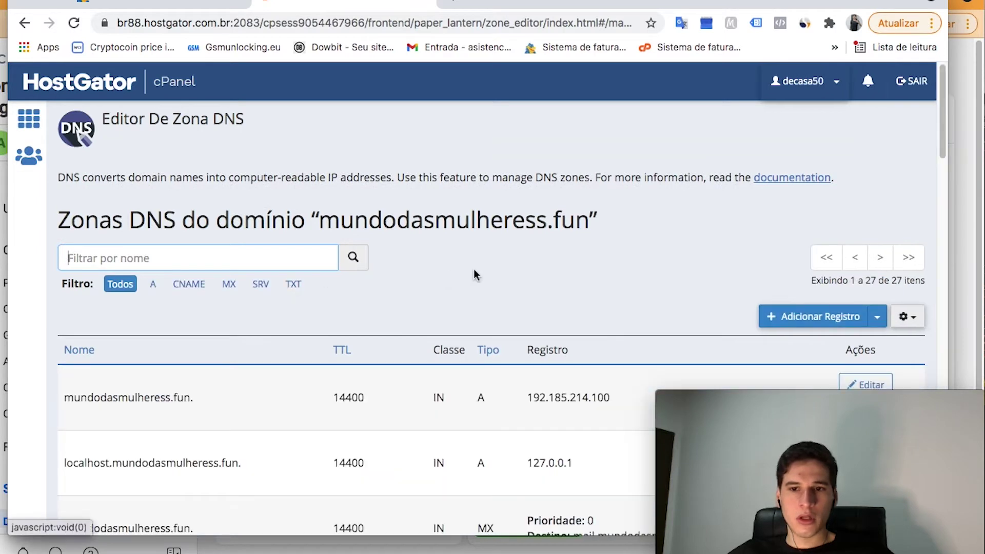
pyautogui.click(811, 316)
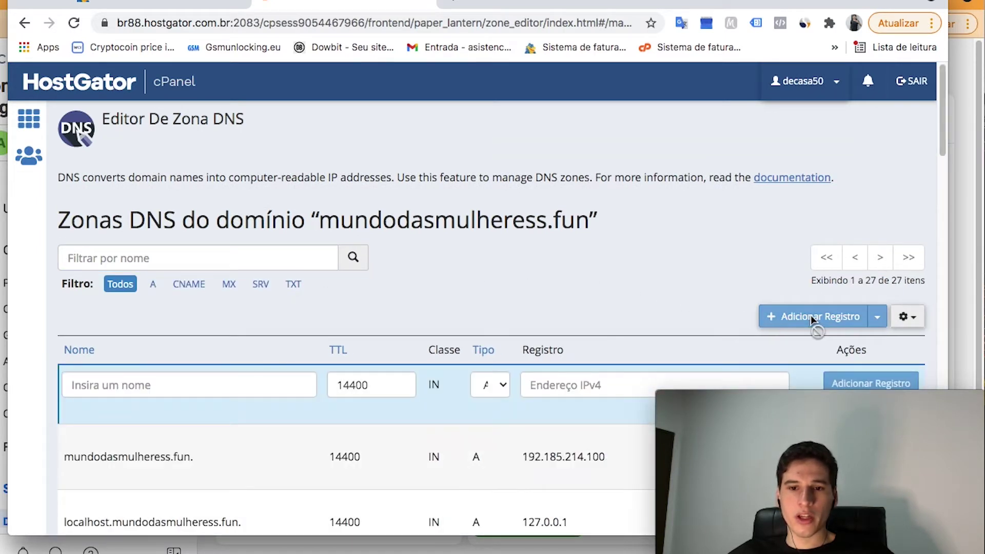
pyautogui.click(247, 384)
pyautogui.rightClick(218, 390)
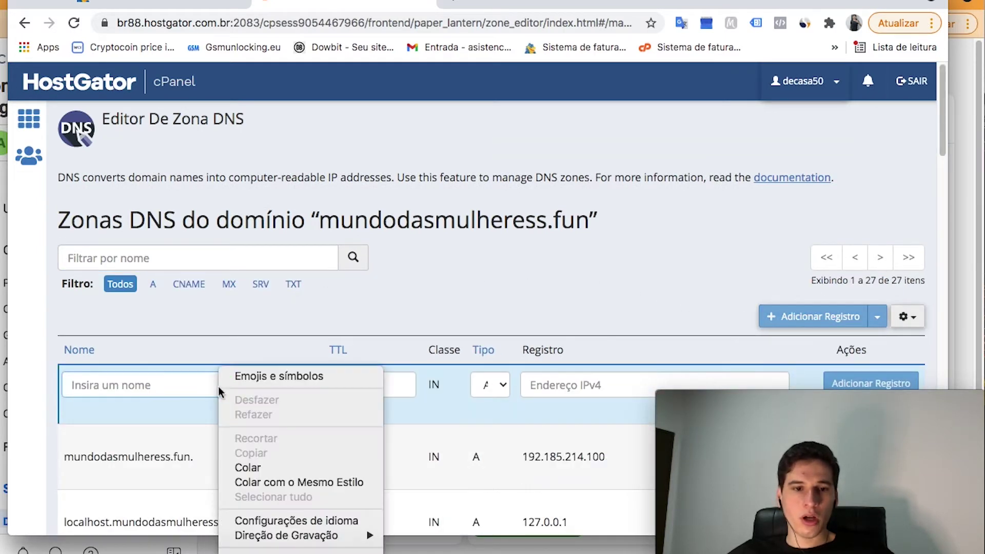
pyautogui.click(247, 467)
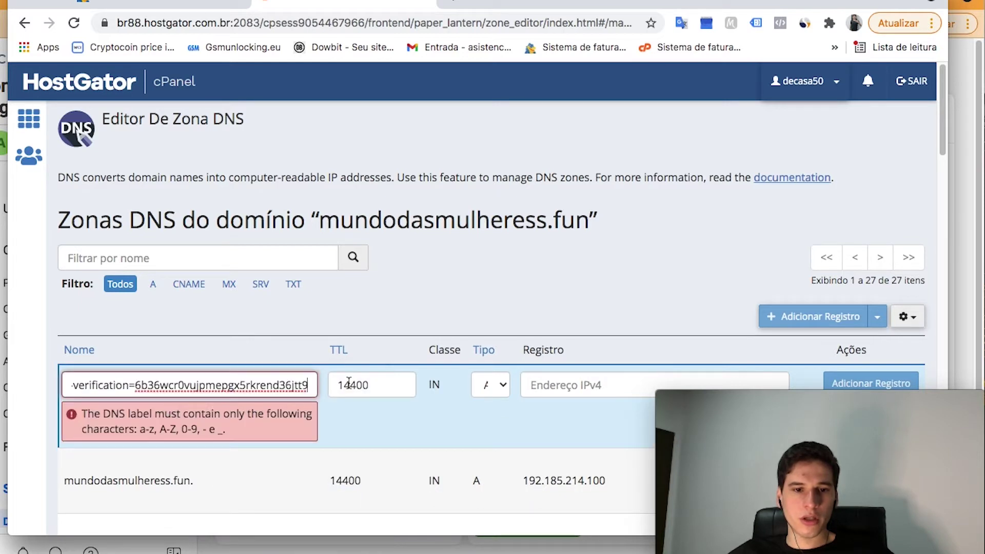
pyautogui.press('super+a')
pyautogui.press('BackSpace')
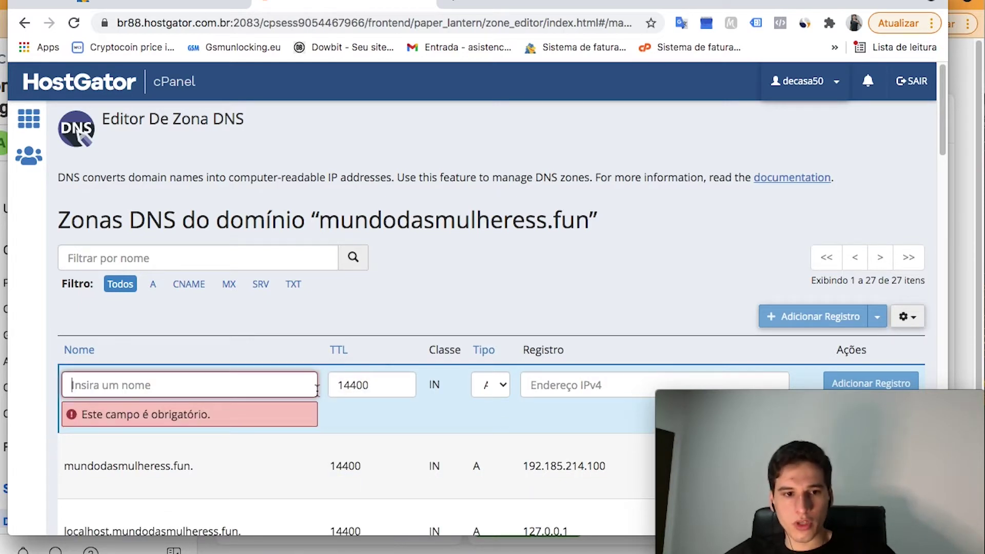
pyautogui.click(609, 388)
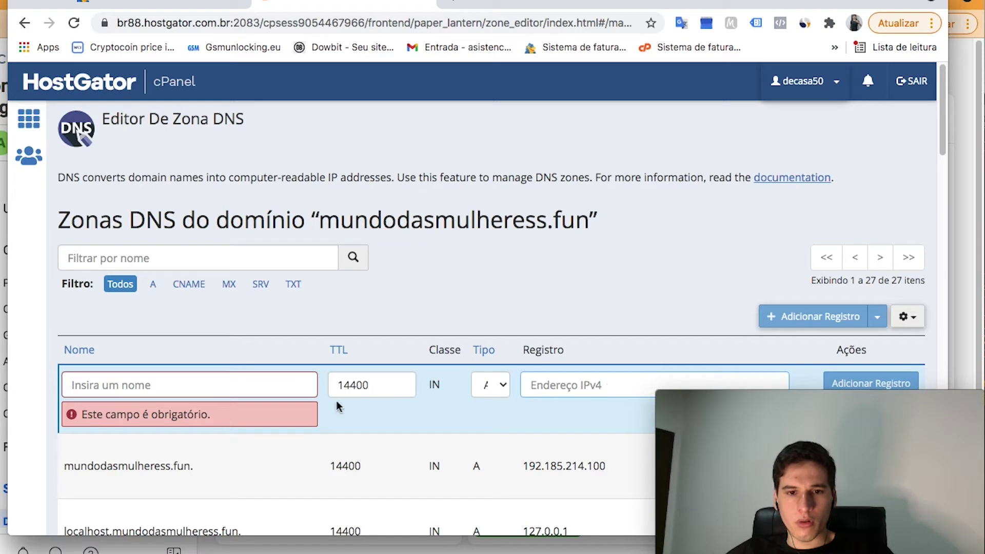
pyautogui.click(165, 393)
pyautogui.write('MUNDO')
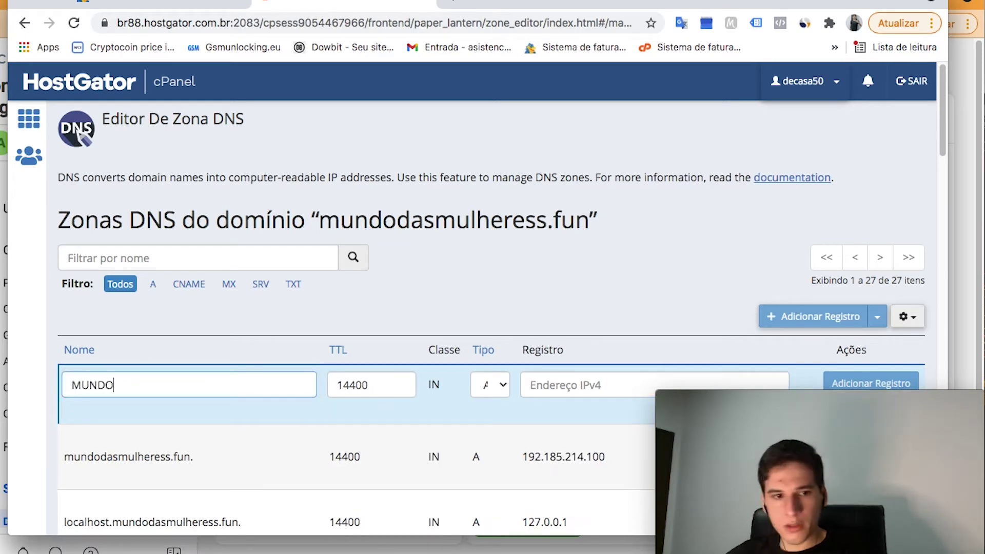
pyautogui.press('BackSpace')
pyautogui.press('BackSpace')
pyautogui.press('BackSpace')
pyautogui.press('BackSpace')
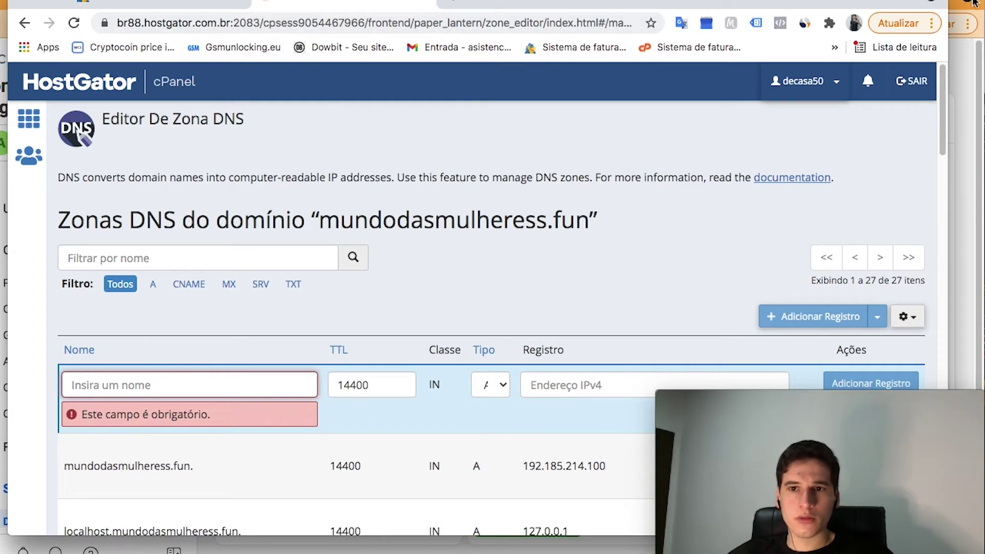
# Step: Switch back to the Facebook Business settings and copy the domain name mundodasmulheress.fun from its details
pyautogui.click(973, 64)
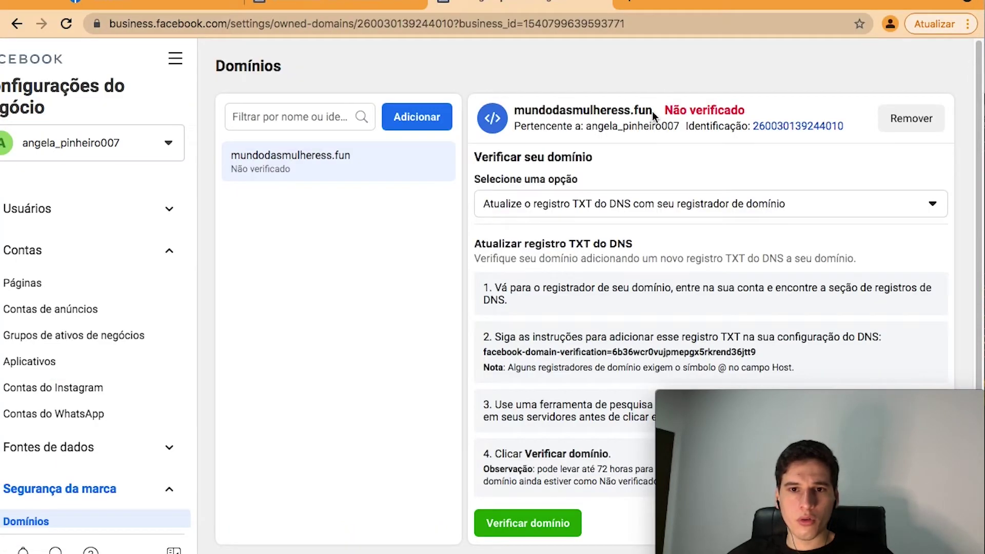
pyautogui.moveTo(649, 105); pyautogui.dragTo(514, 110)
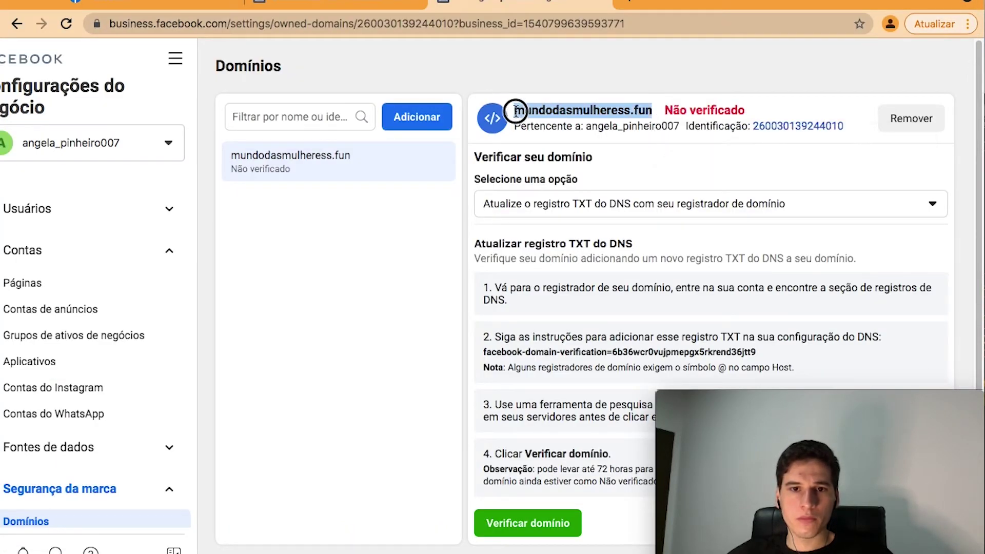
pyautogui.rightClick(531, 110)
pyautogui.click(559, 143)
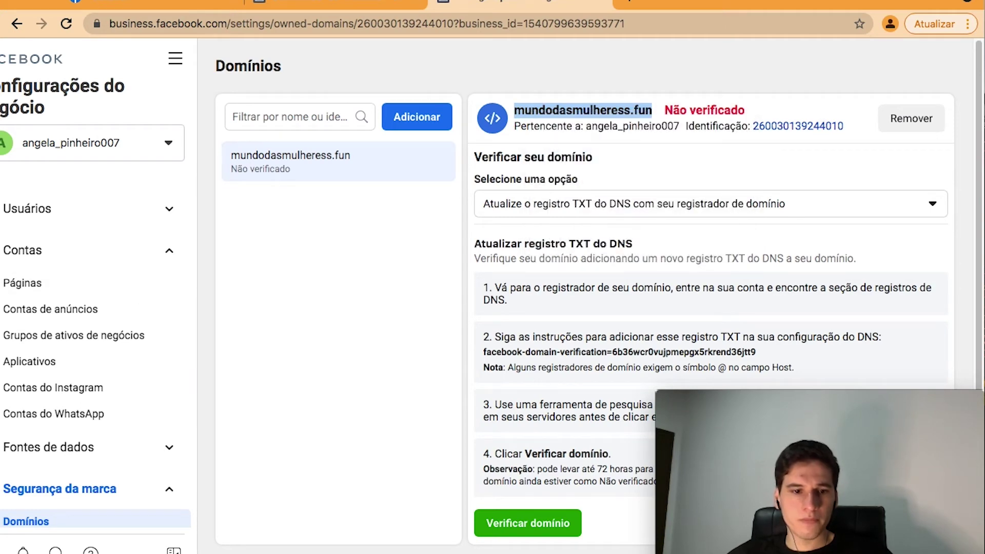
# Step: Return to the cPanel DNS zone editor and enter mundodasmulheress.fun as the new record's name
pyautogui.rightClick(168, 549)
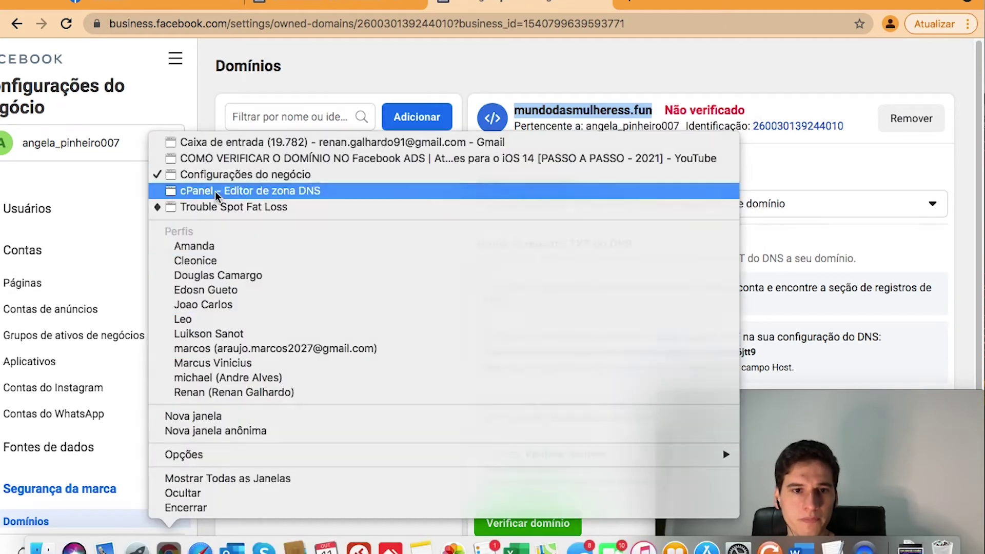
pyautogui.click(234, 192)
pyautogui.rightClick(171, 379)
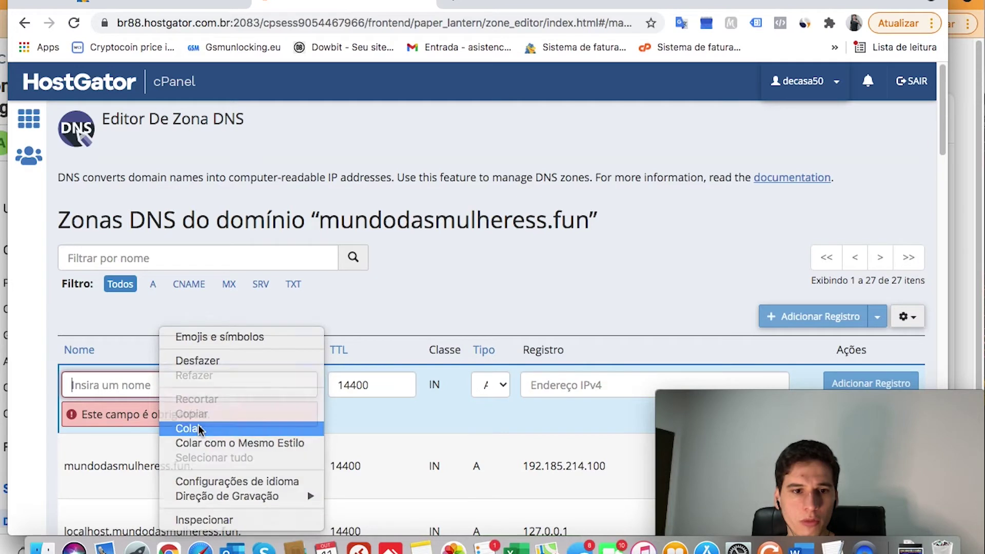
pyautogui.click(198, 425)
pyautogui.click(567, 384)
pyautogui.click(274, 382)
pyautogui.click(543, 383)
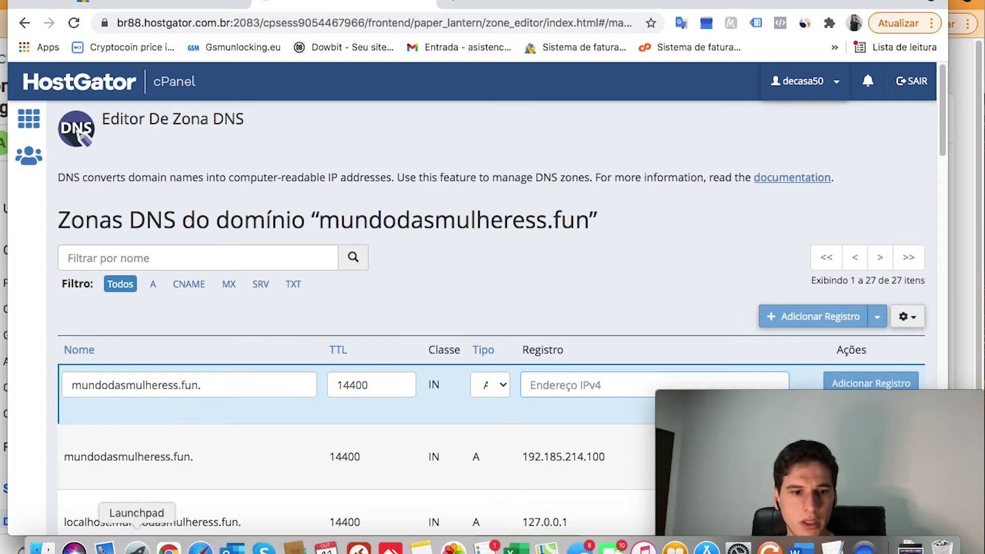
# Step: Copy the domain verification TXT record from the Facebook Business settings again and return to the cPanel DNS zone editor
pyautogui.rightClick(168, 547)
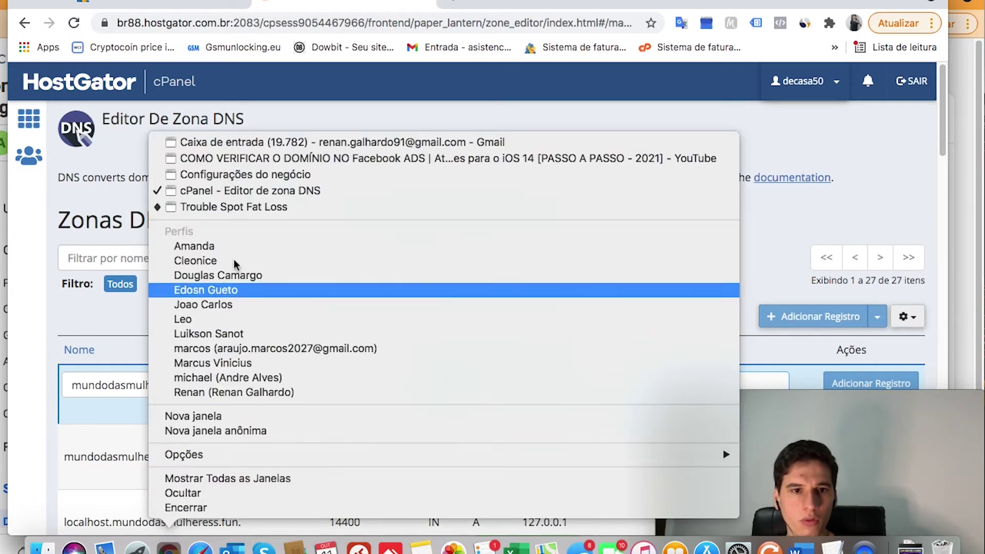
pyautogui.click(248, 177)
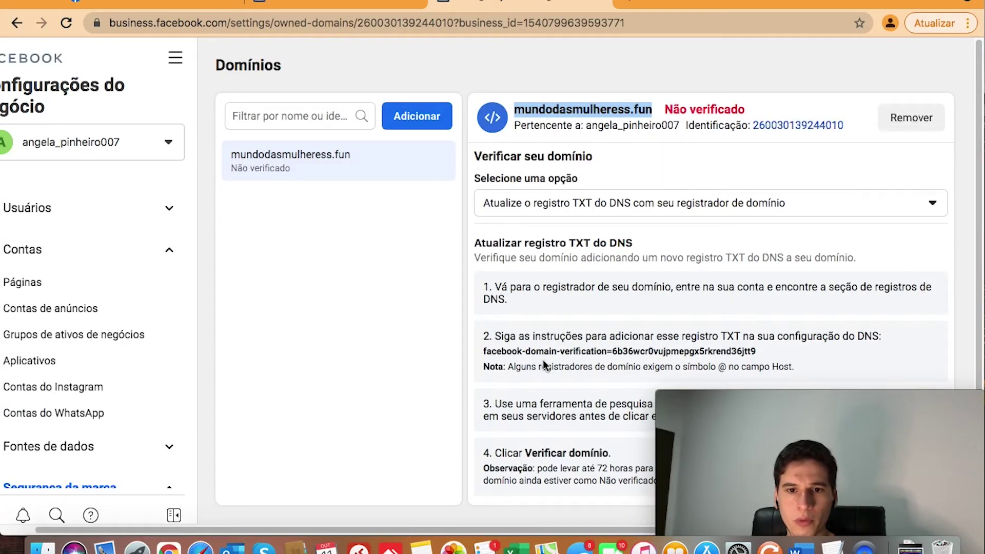
pyautogui.click(524, 357)
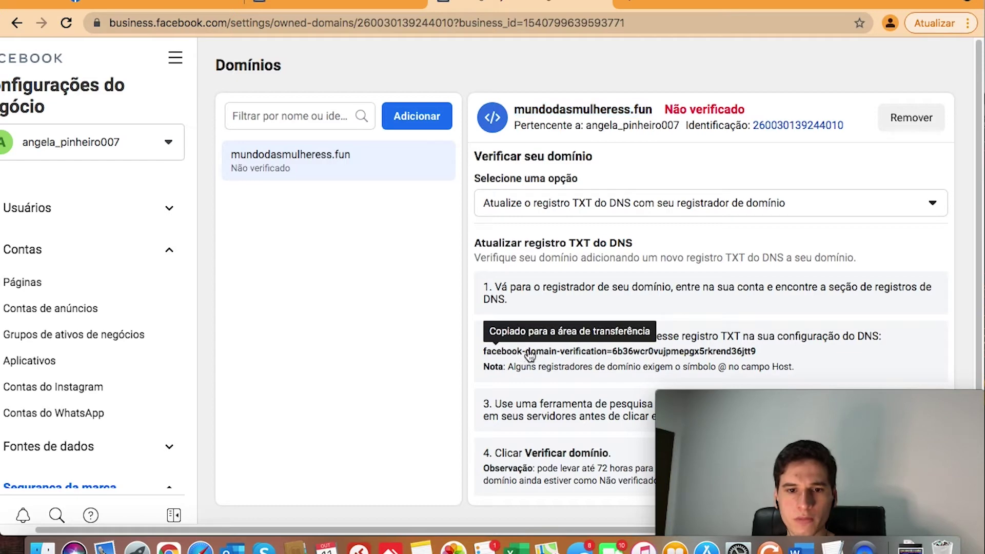
pyautogui.rightClick(167, 536)
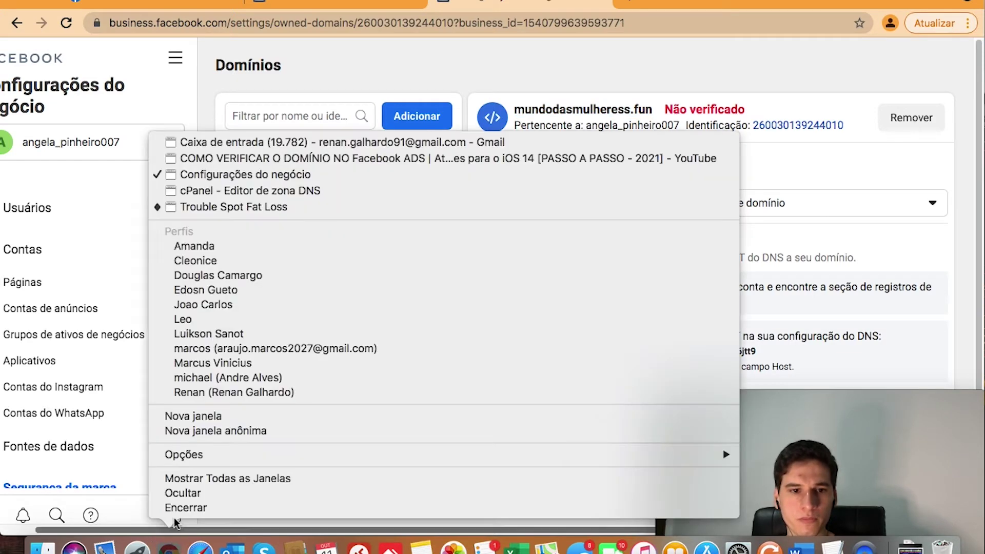
pyautogui.click(214, 190)
pyautogui.moveTo(838, 407); pyautogui.dragTo(191, 409)
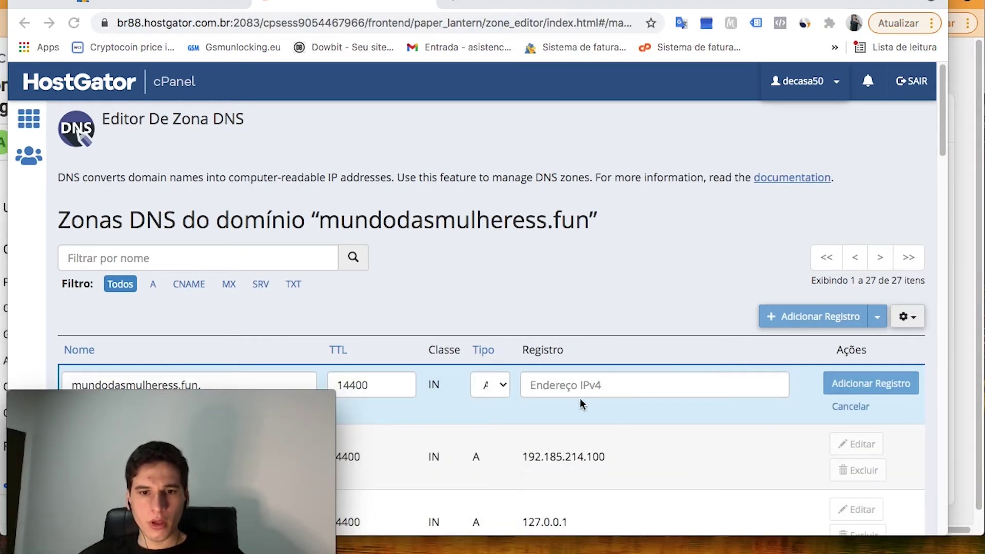
# Step: Set the new record's type to TXT, paste the Facebook domain verification code as its value and add the record
pyautogui.click(489, 388)
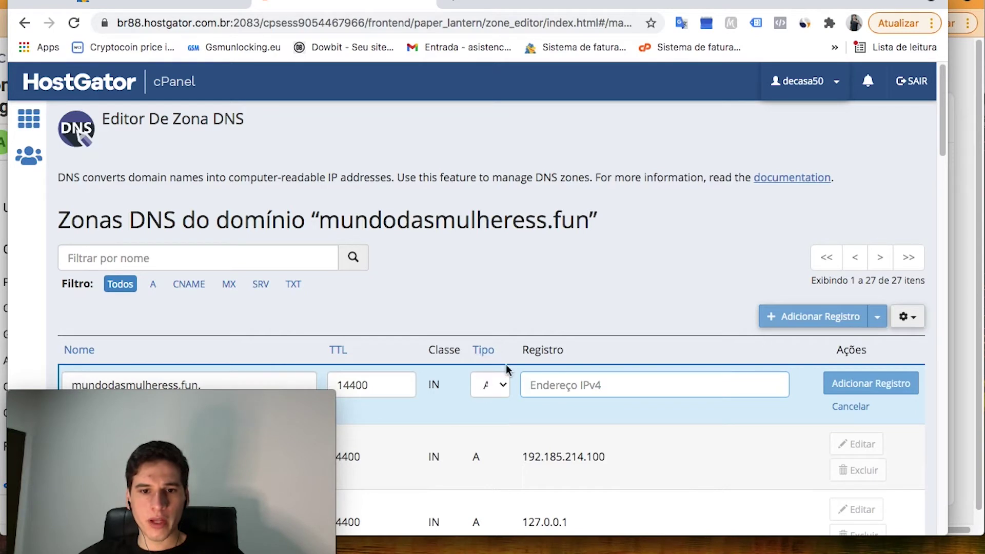
pyautogui.click(491, 383)
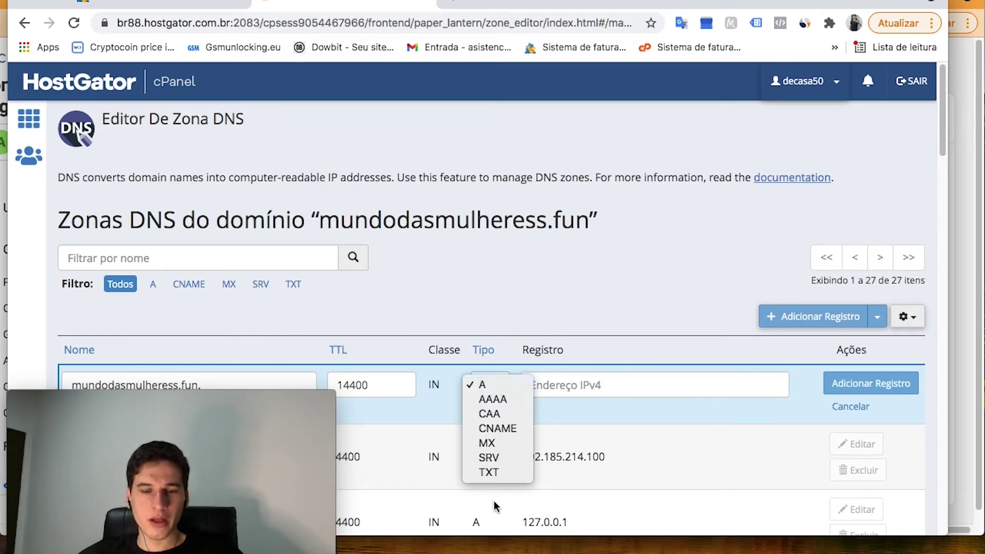
pyautogui.click(494, 473)
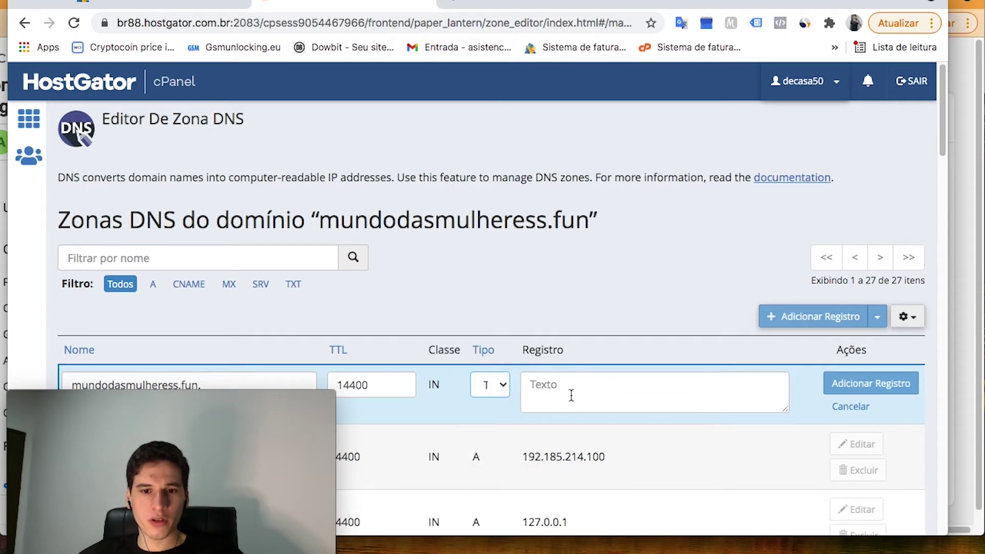
pyautogui.rightClick(572, 390)
pyautogui.click(611, 467)
pyautogui.click(865, 384)
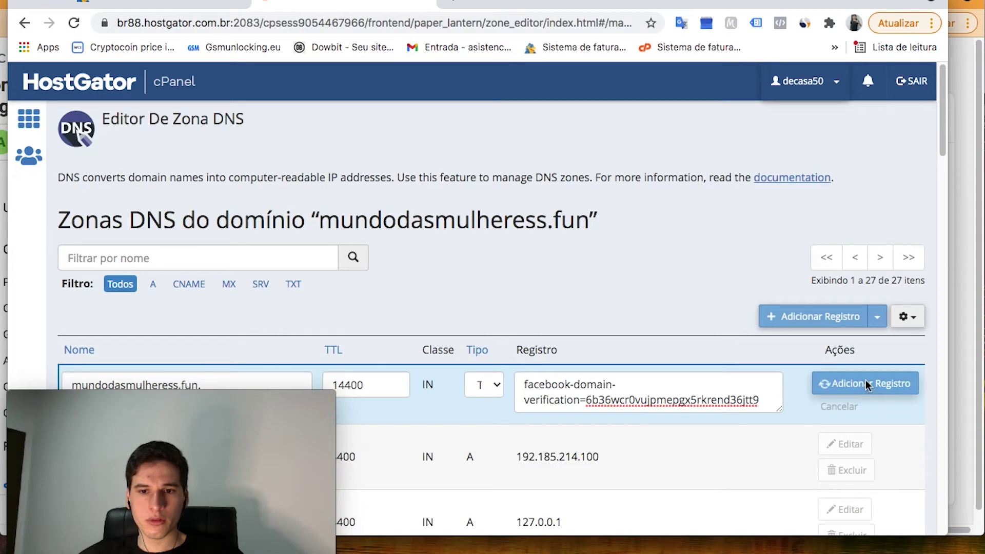
pyautogui.moveTo(263, 393); pyautogui.dragTo(902, 438)
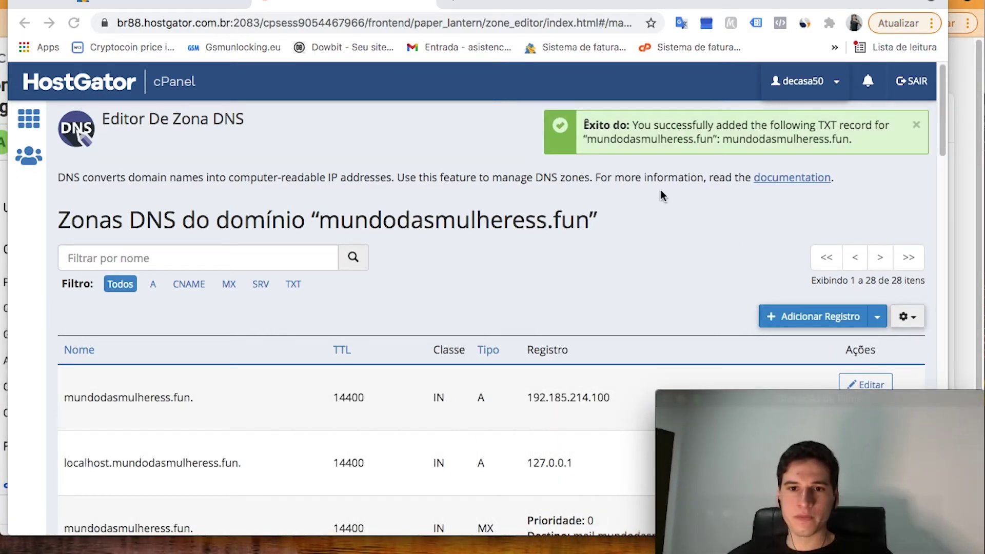
# Step: Return to the Facebook Business settings, run the verification of mundodasmulheress.fun and close the confirmation
pyautogui.click(556, 288)
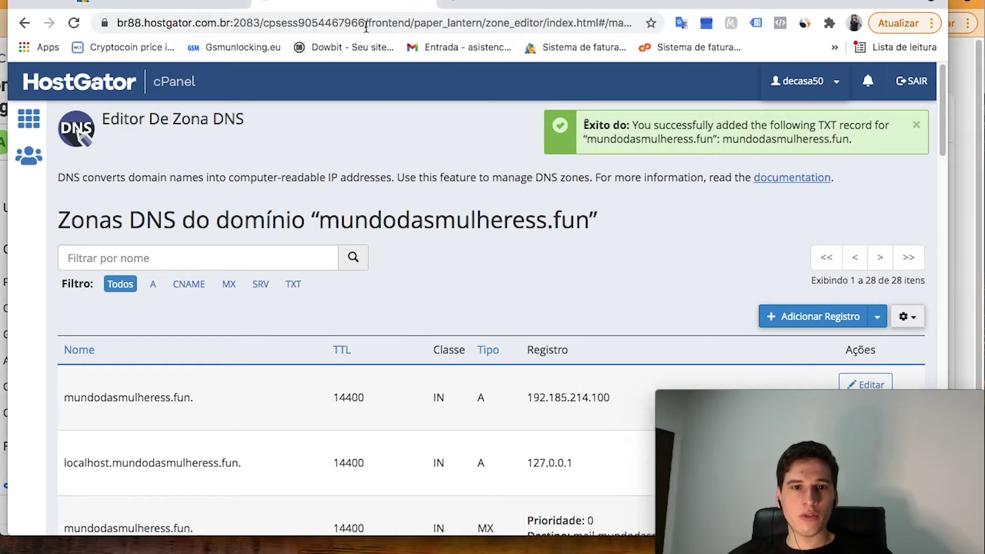
pyautogui.click(38, 4)
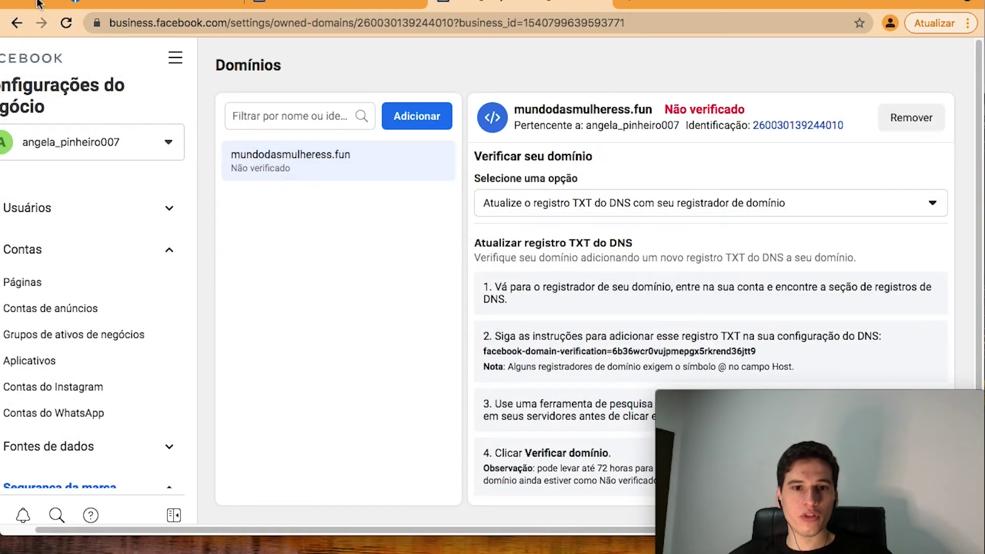
pyautogui.moveTo(649, 6); pyautogui.dragTo(657, 10)
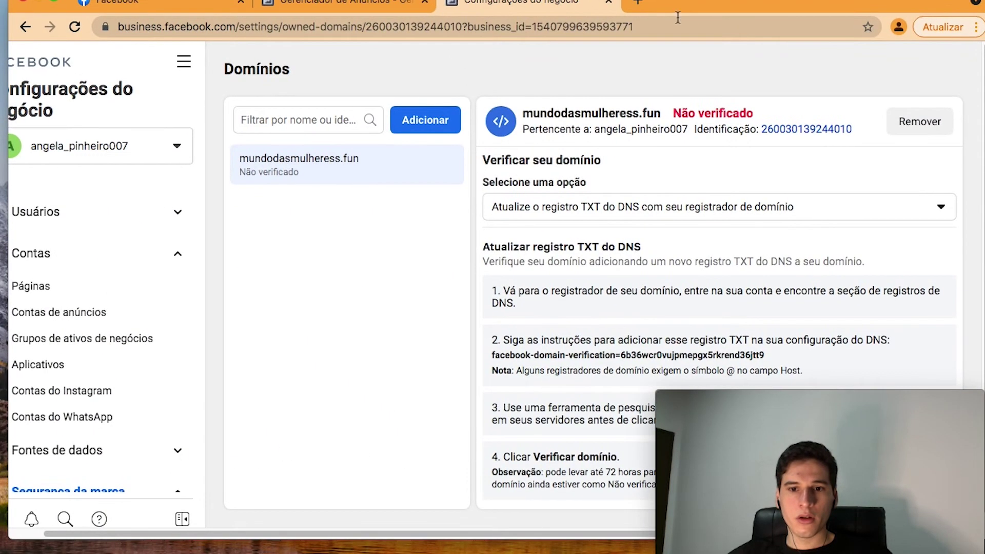
pyautogui.scroll(-1, 678, 186)
pyautogui.moveTo(793, 392); pyautogui.dragTo(127, 377)
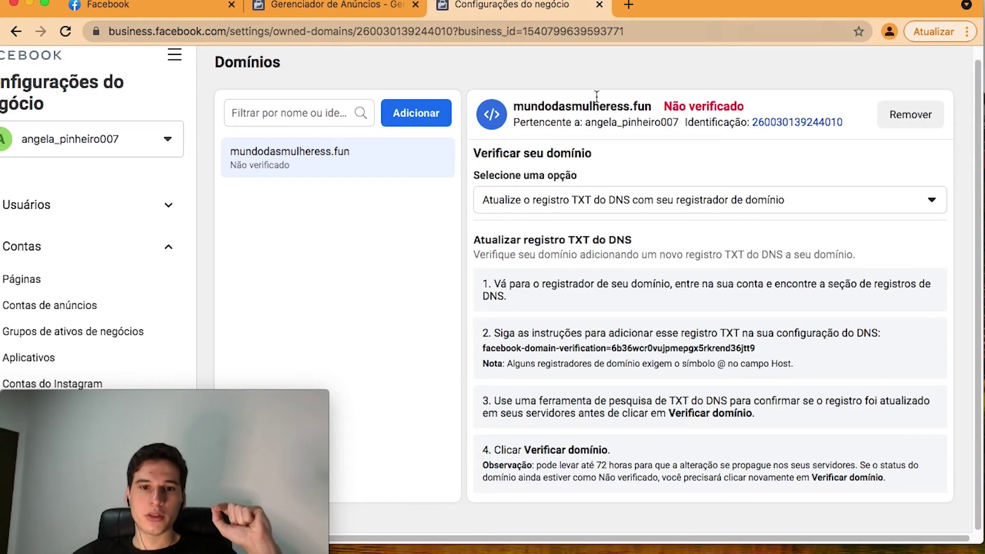
pyautogui.click(46, 8)
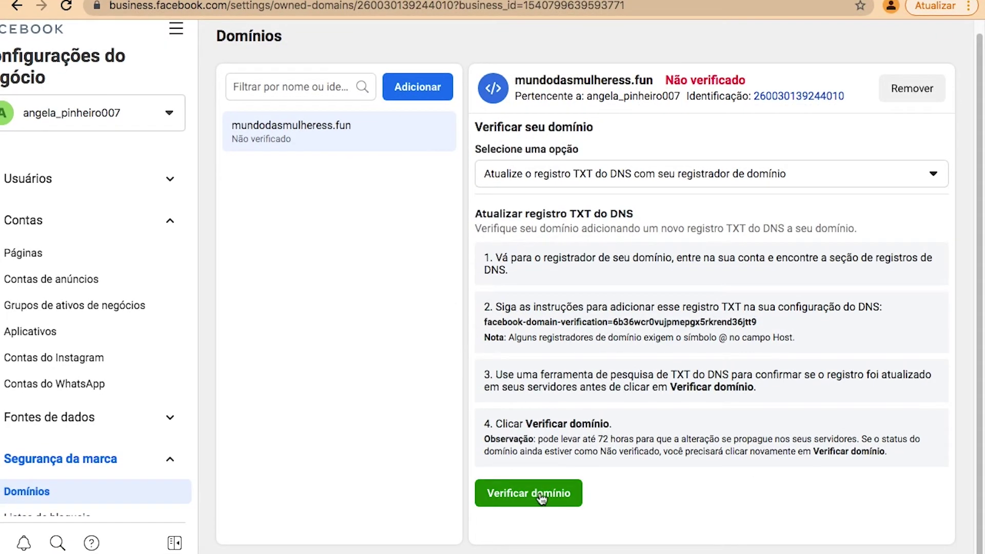
pyautogui.click(528, 498)
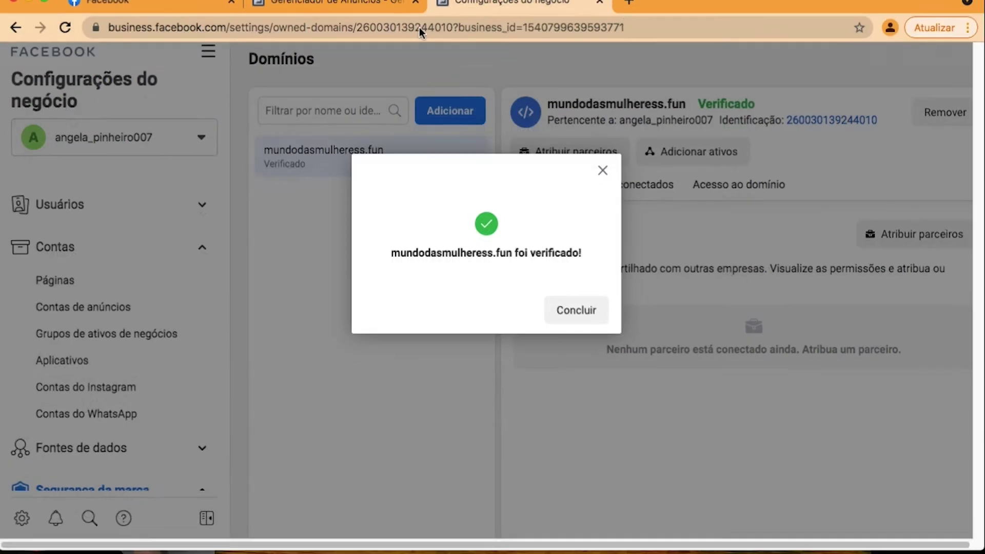
pyautogui.moveTo(253, 396); pyautogui.dragTo(902, 413)
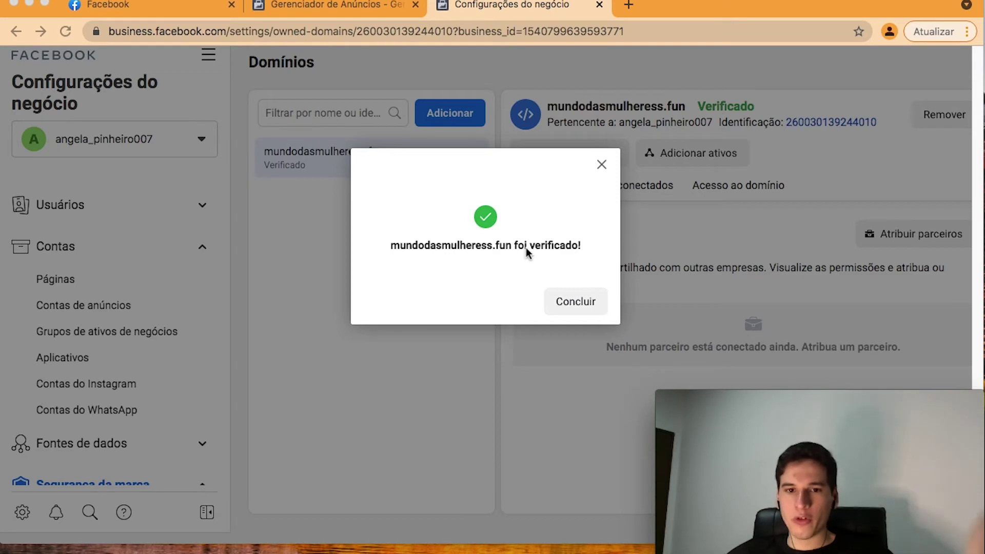
pyautogui.click(581, 307)
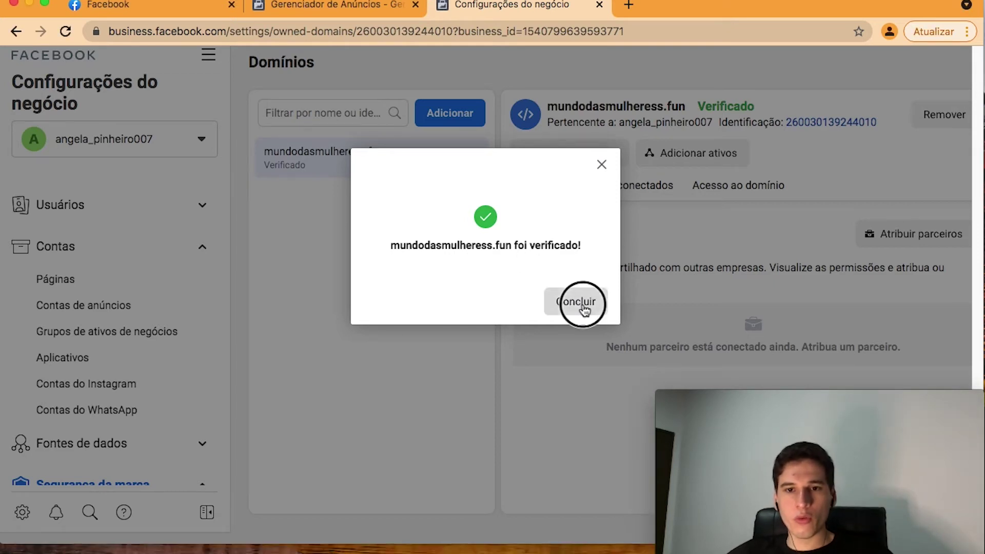
pyautogui.moveTo(719, 106)
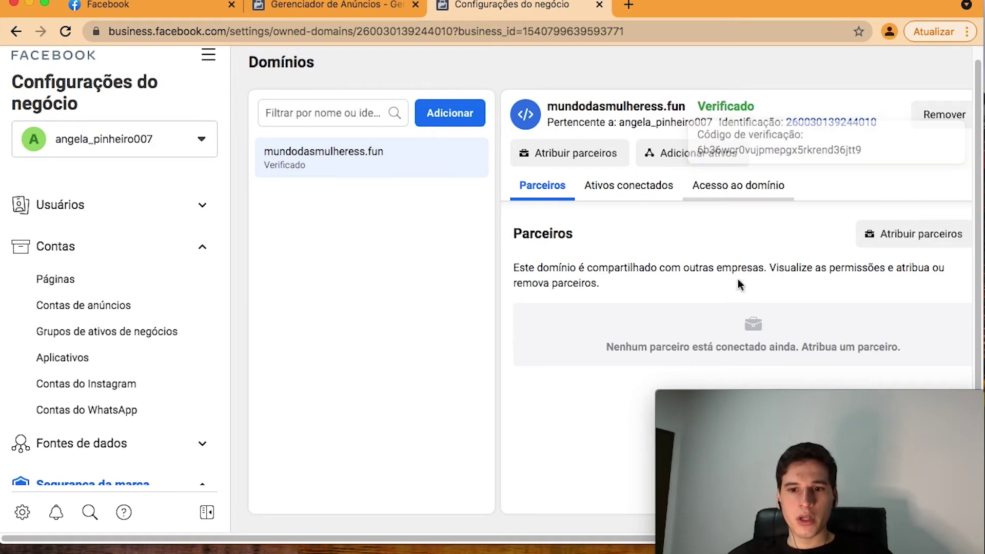
# Step: Open the Events Manager and go through the Aggregated Event Measurement introduction to its web event configuration
pyautogui.click(746, 7)
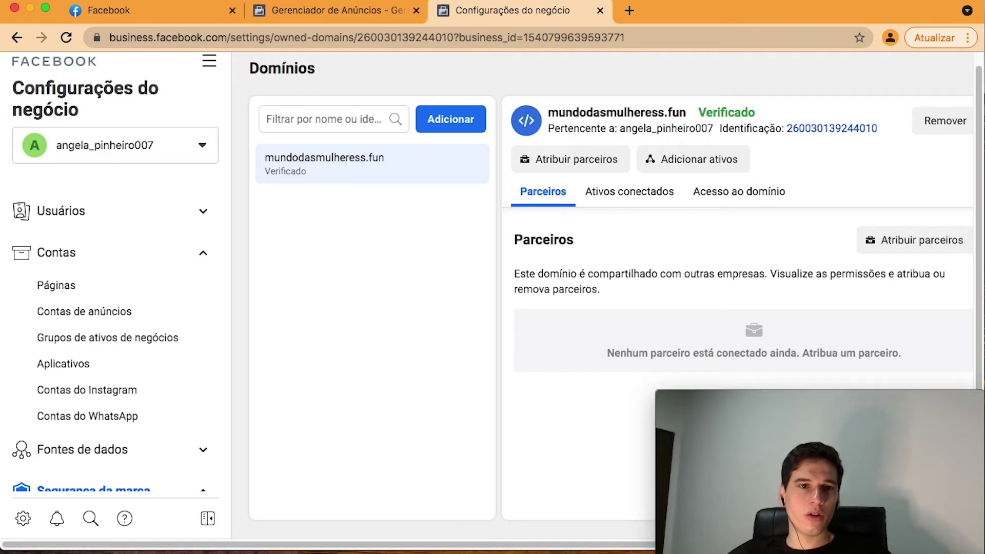
pyautogui.click(209, 61)
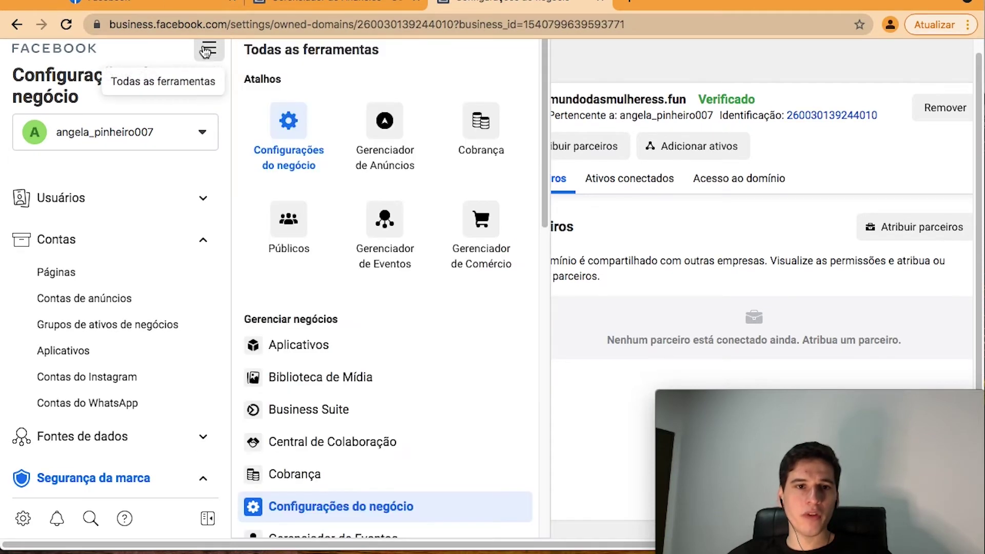
pyautogui.click(396, 231)
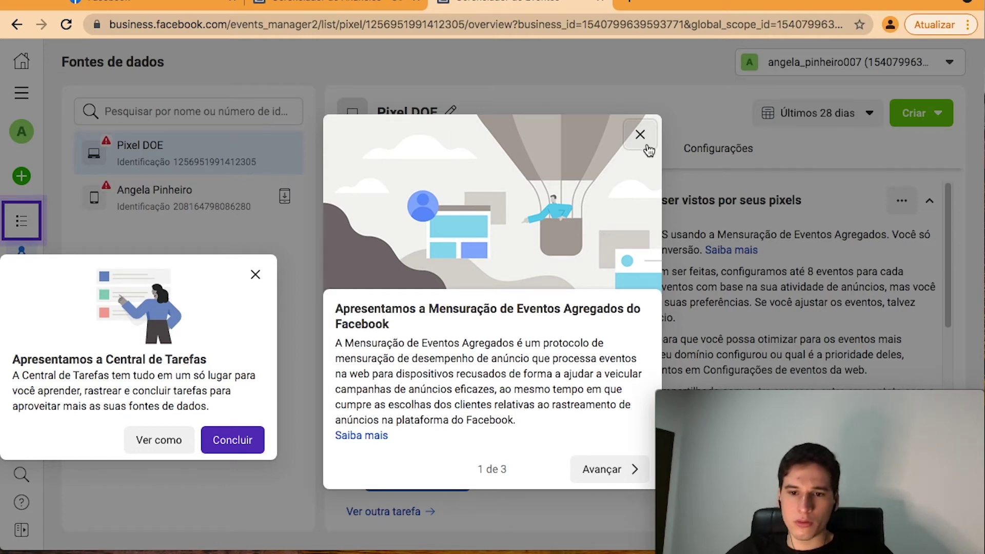
pyautogui.click(609, 468)
pyautogui.click(598, 495)
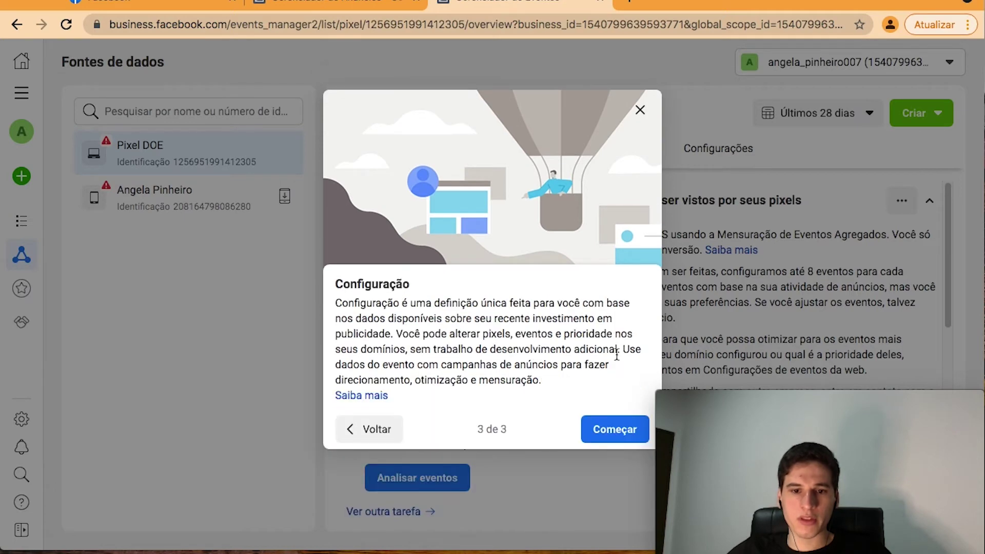
pyautogui.click(613, 429)
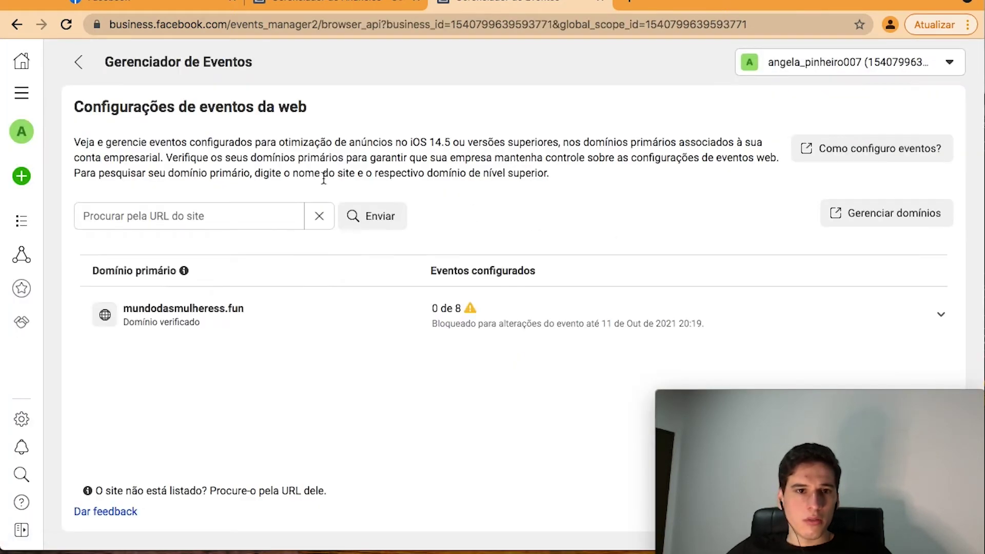
# Step: Go back to the Pixel DOE overview and open the web event configuration from its Aggregated Event Measurement section
pyautogui.click(73, 75)
pyautogui.scroll(-5, 641, 247)
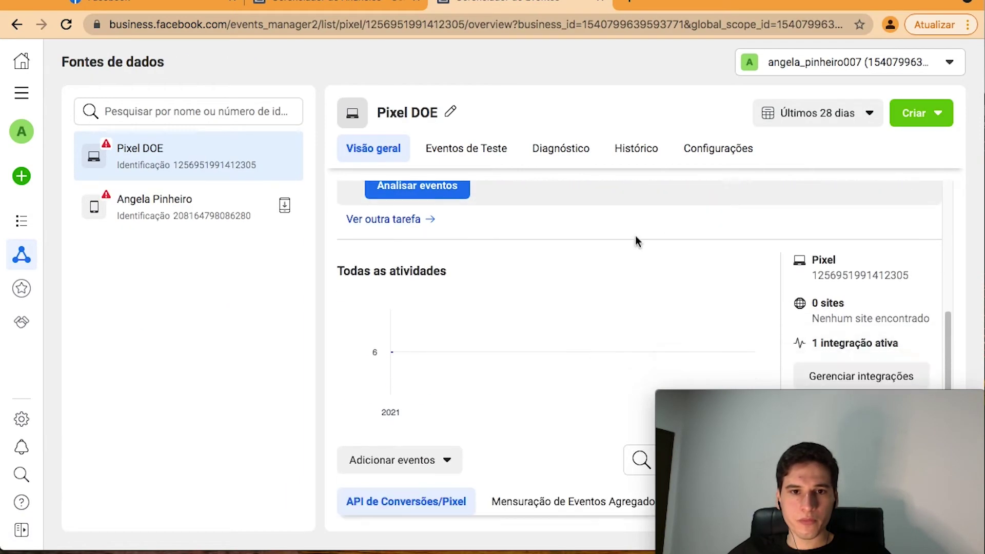
pyautogui.scroll(-3, 638, 243)
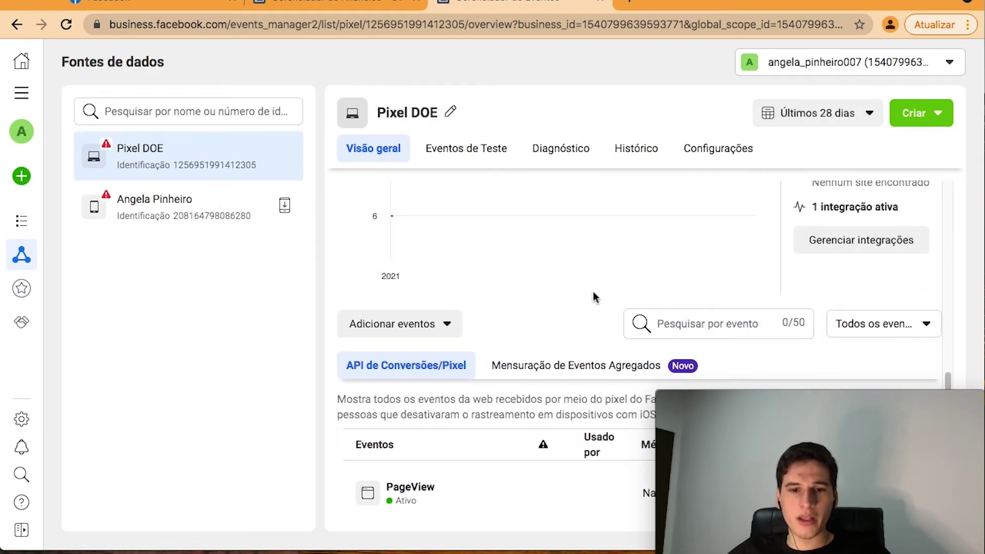
pyautogui.scroll(5, 593, 297)
pyautogui.scroll(-5, 593, 297)
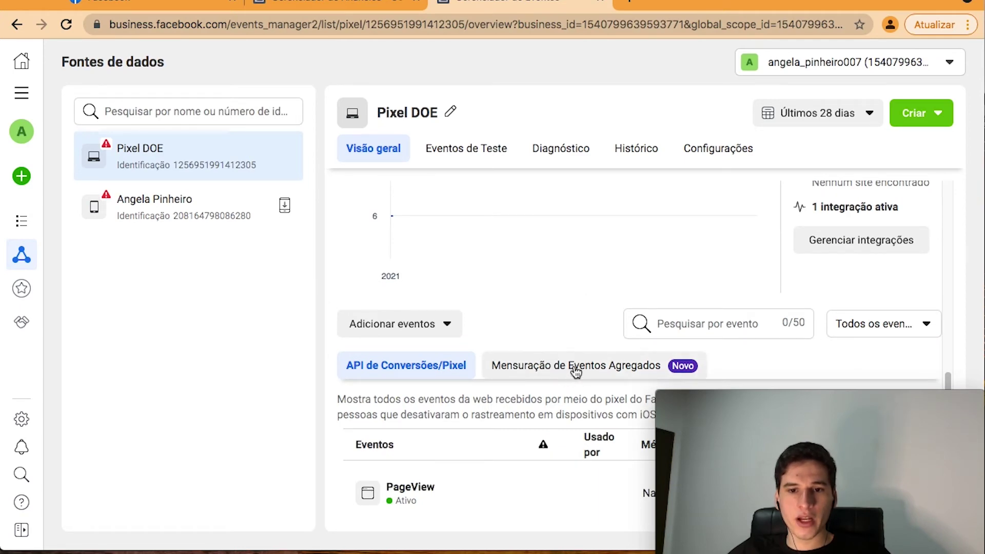
pyautogui.click(540, 374)
pyautogui.scroll(-4, 551, 377)
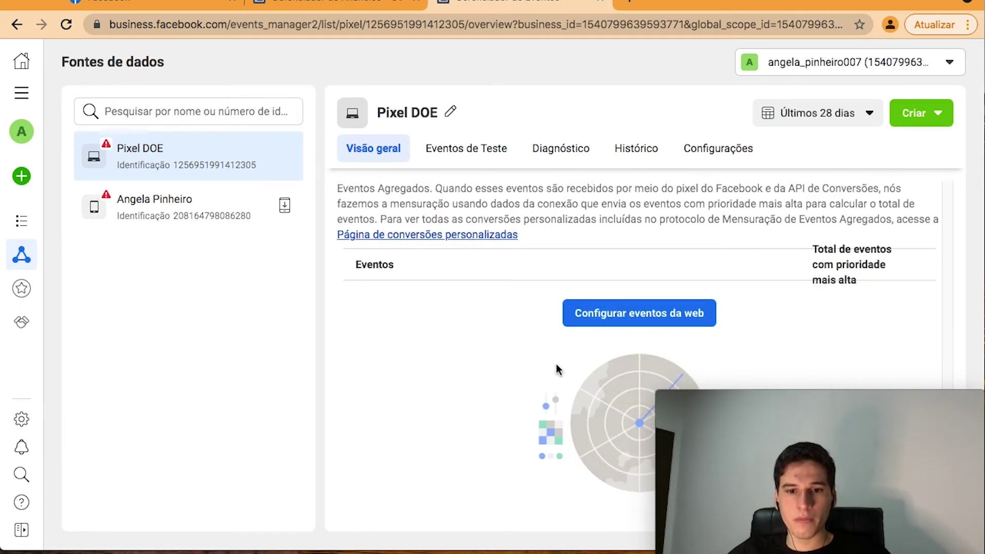
pyautogui.click(627, 319)
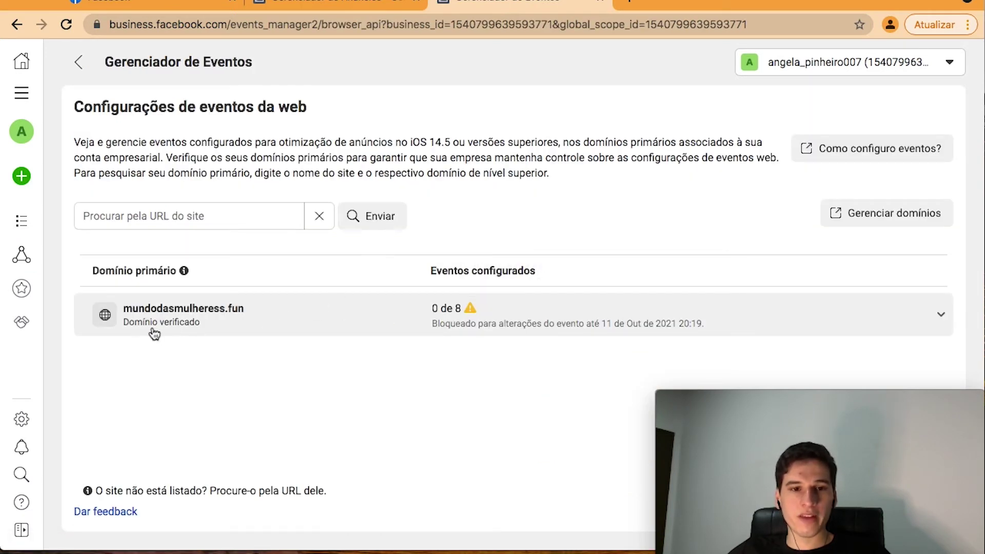
# Step: Expand the mundodasmulheress.fun entry in the web event configuration and check whether its events can be managed, reloading the page once
pyautogui.click(481, 328)
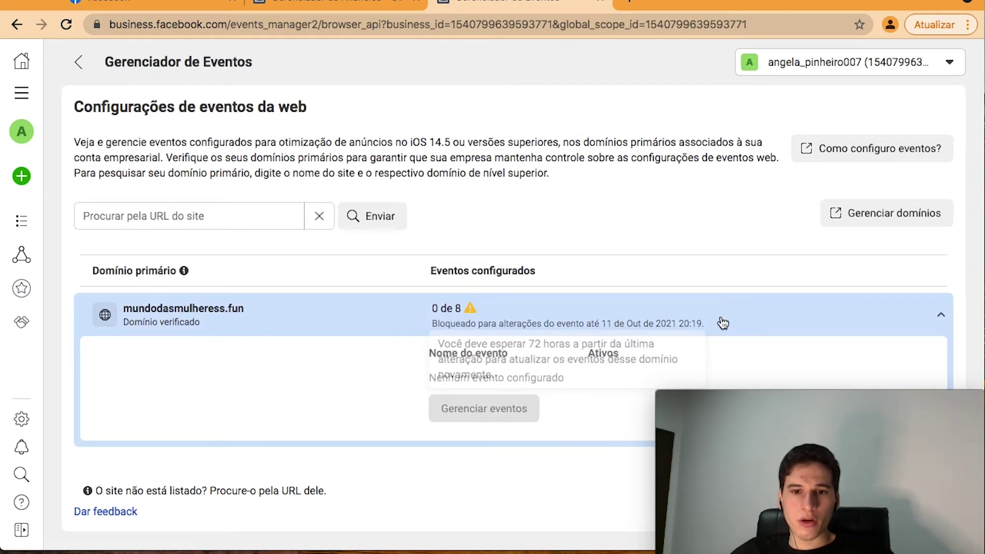
pyautogui.moveTo(494, 408)
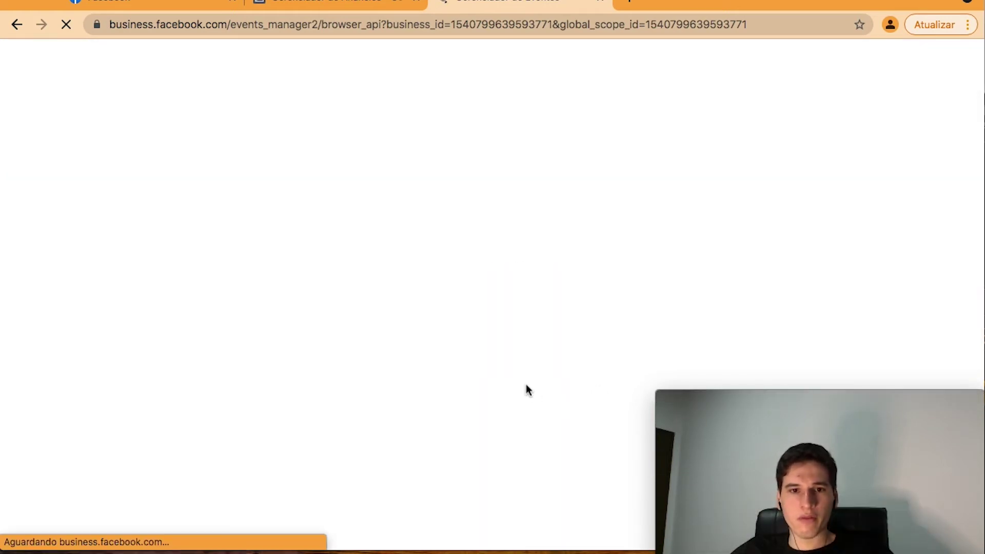
pyautogui.click(487, 324)
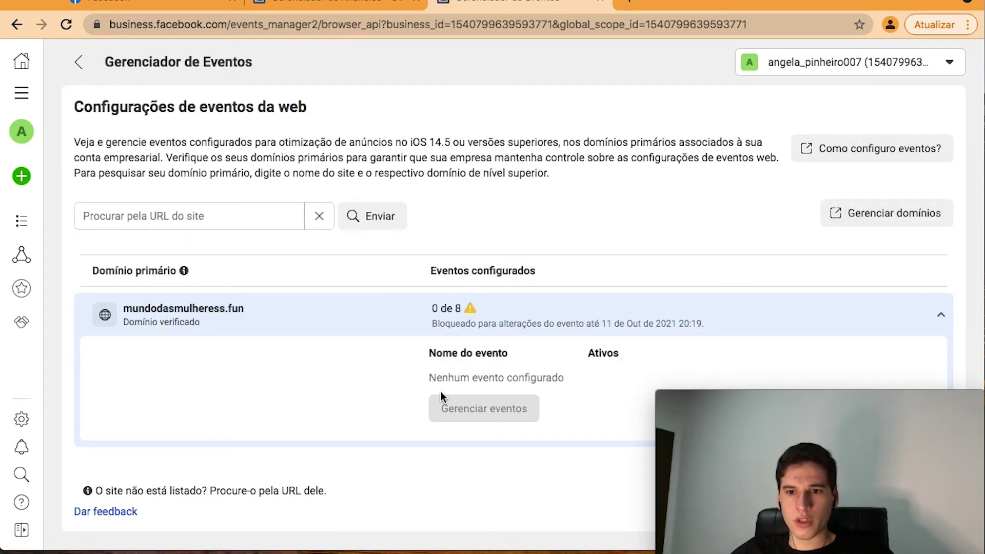
pyautogui.moveTo(494, 416)
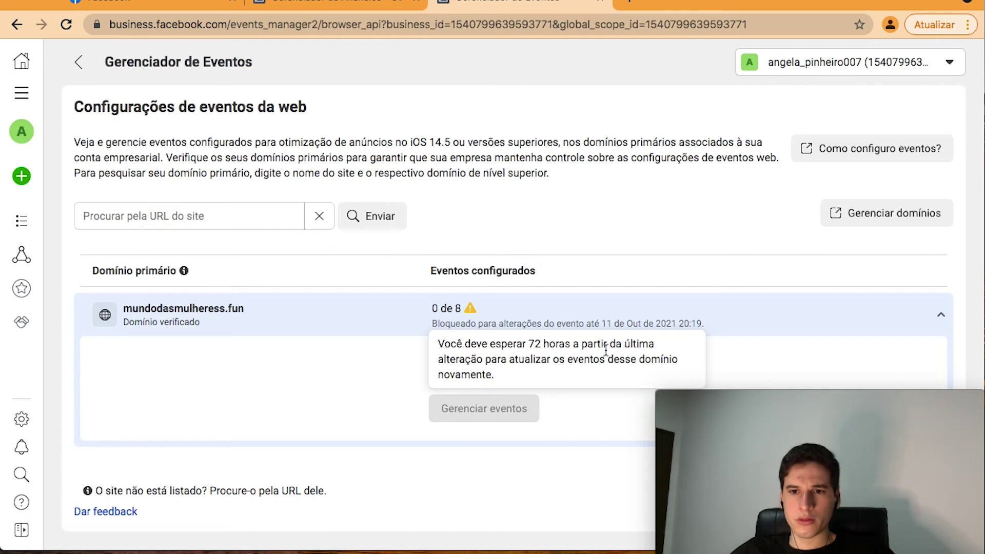
# Step: Open and refresh the domain management page, and refresh the web event configuration to recheck the domain's entry
pyautogui.click(937, 221)
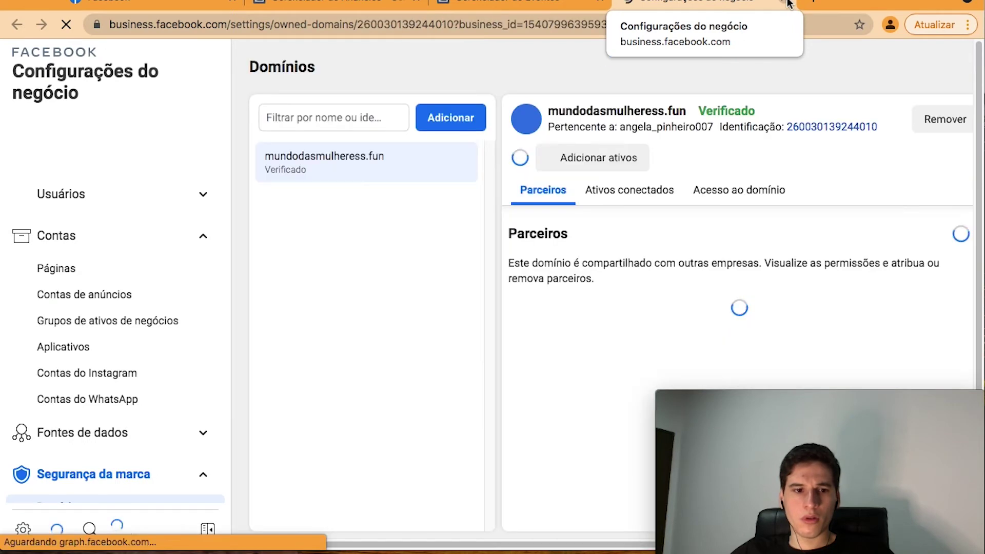
pyautogui.click(67, 25)
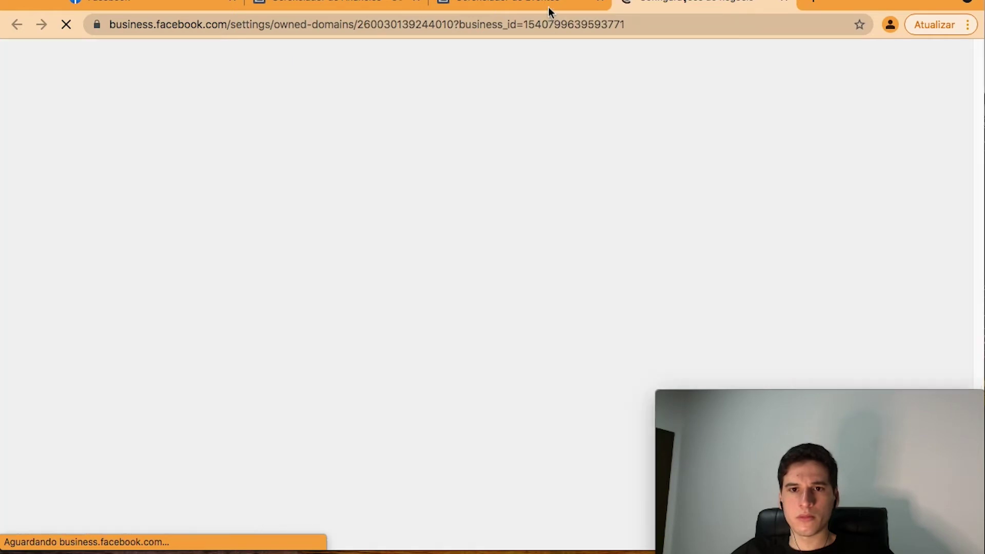
pyautogui.moveTo(548, 2)
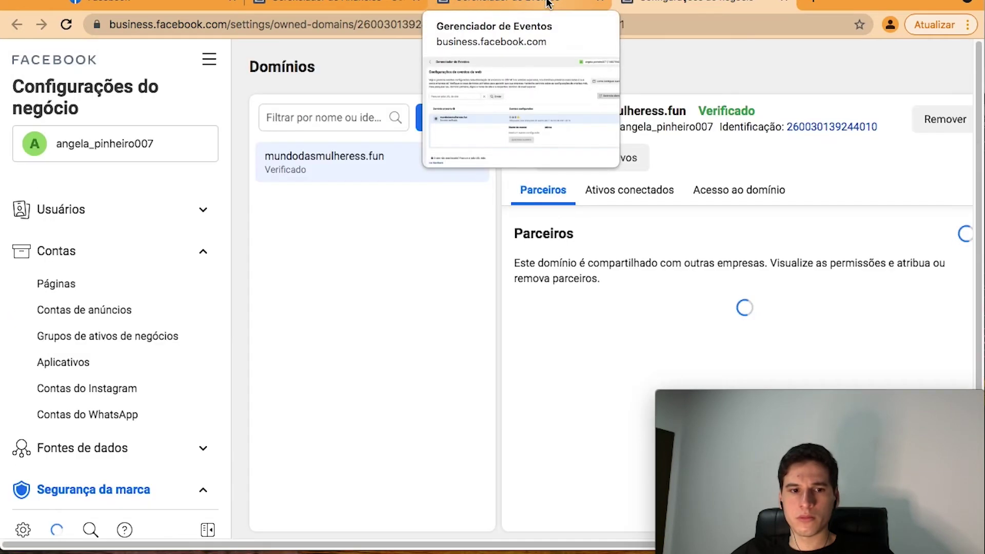
pyautogui.click(548, 2)
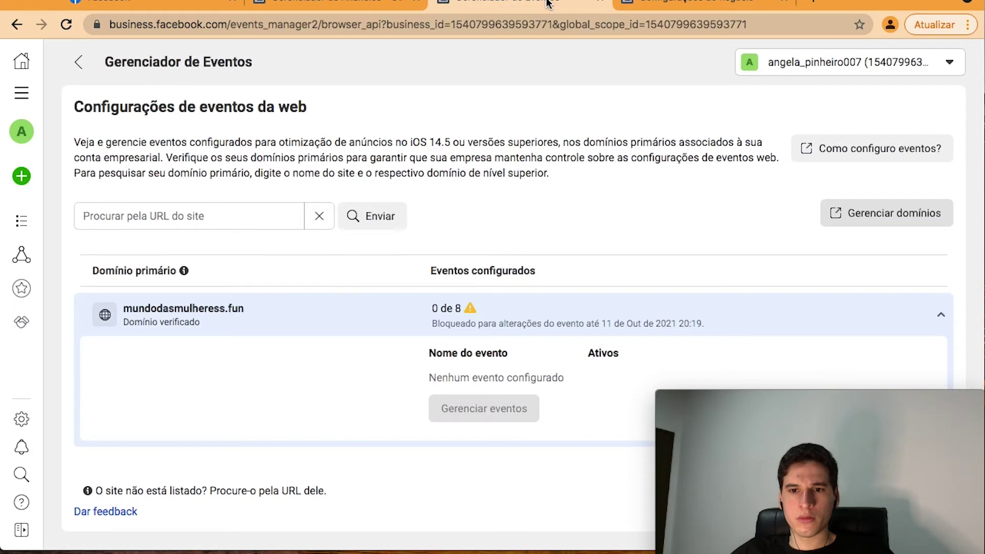
pyautogui.click(65, 26)
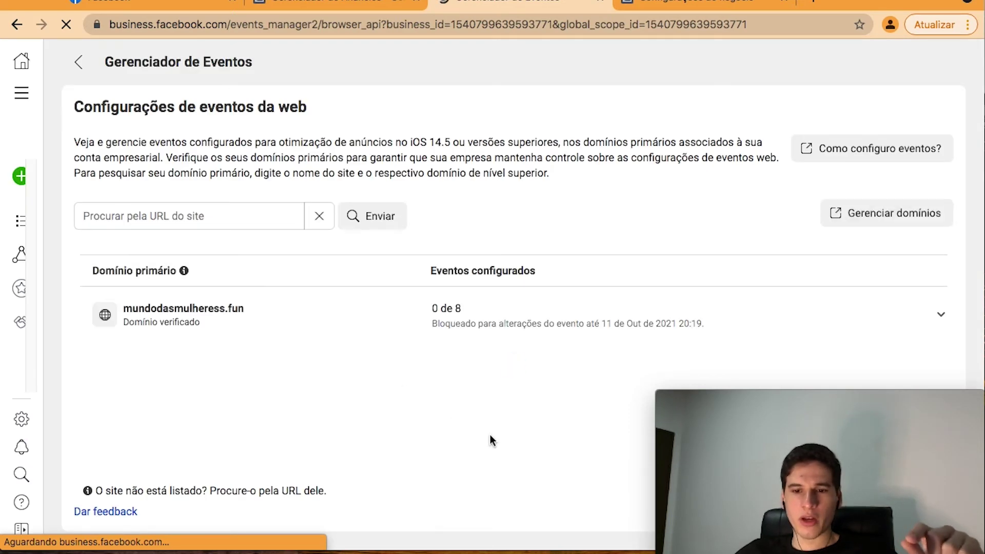
pyautogui.click(526, 314)
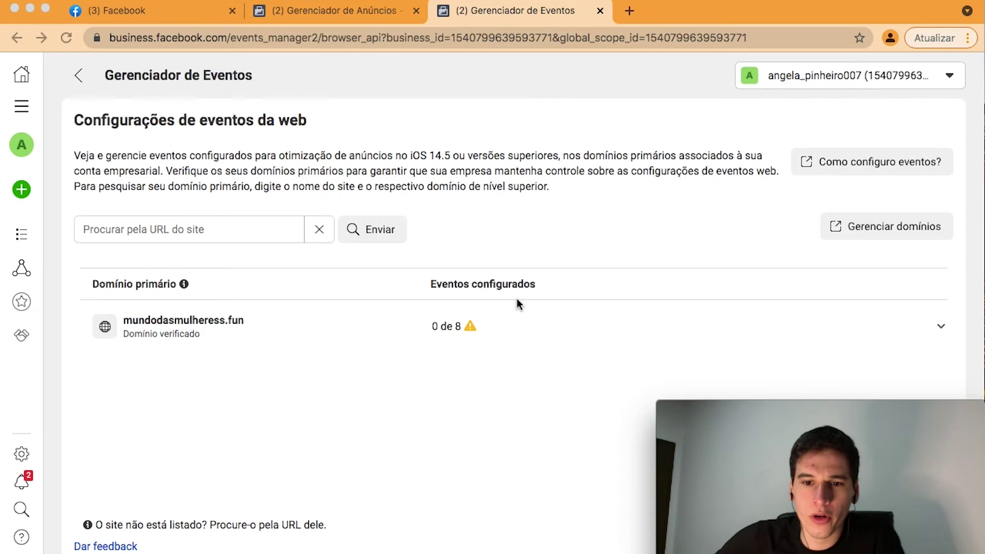
# Step: Open the event management of the verified domain mundodasmulheress.fun and agree to edit its events
pyautogui.click(533, 340)
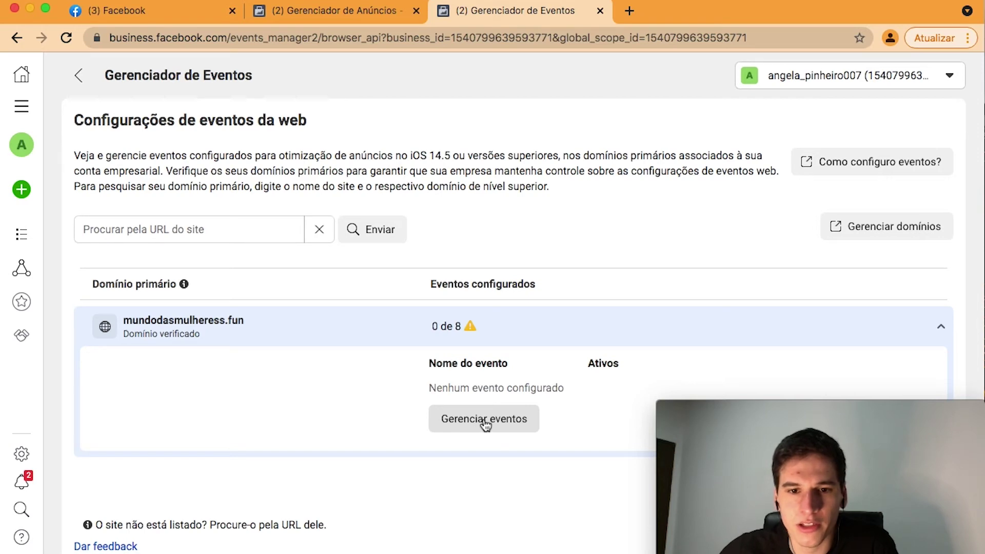
pyautogui.click(487, 420)
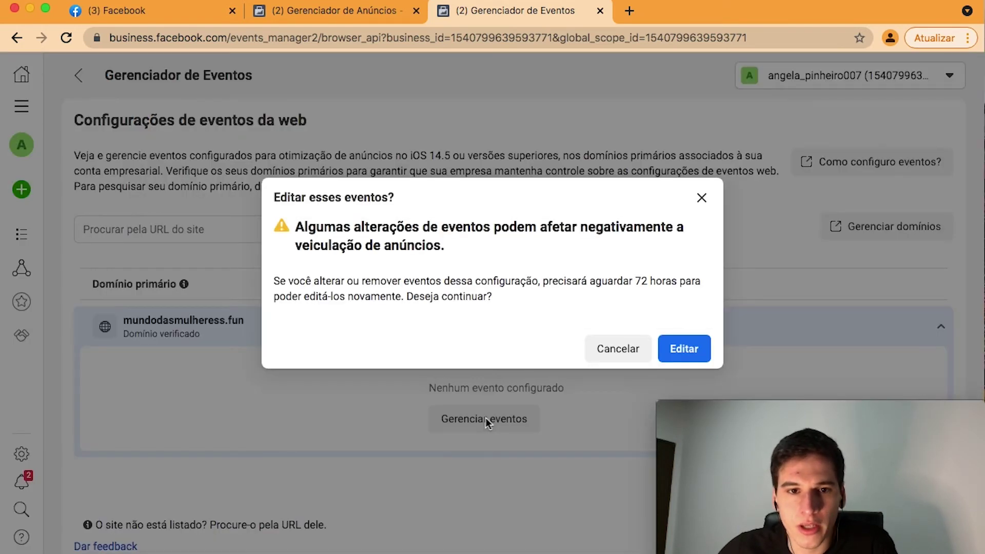
pyautogui.click(696, 343)
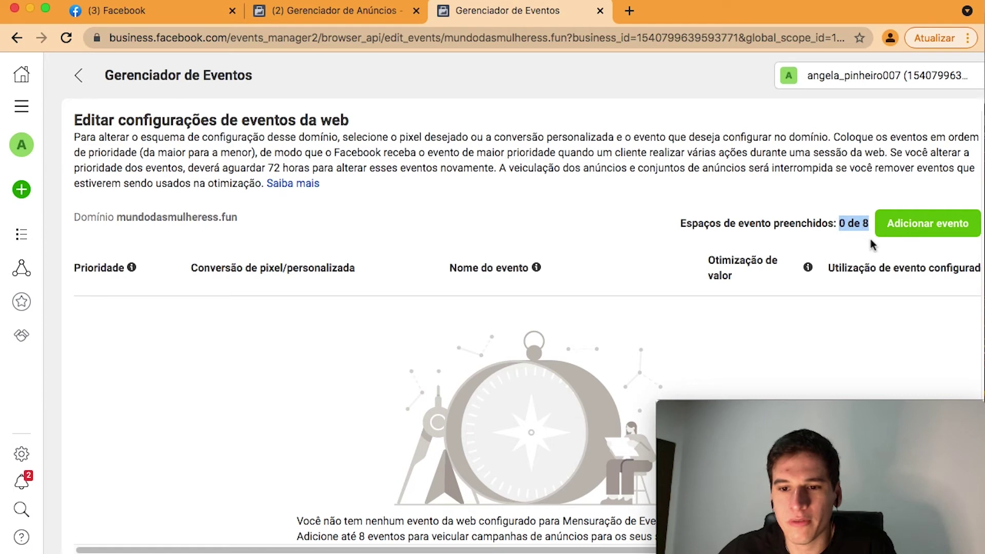
# Step: Add a first event for the domain using Pixel DOE and the purchase event (Comprar)
pyautogui.click(884, 229)
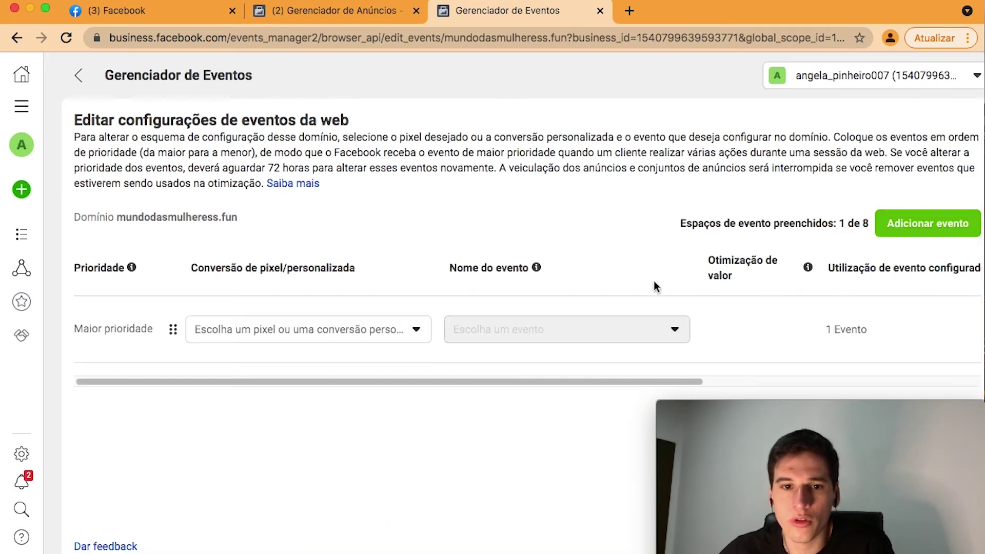
pyautogui.click(417, 334)
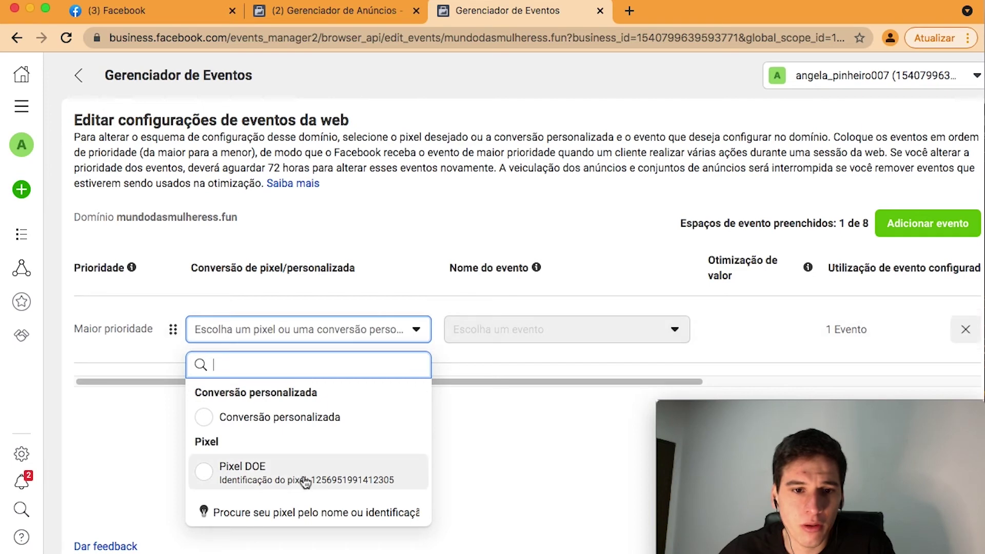
pyautogui.click(287, 482)
pyautogui.click(505, 335)
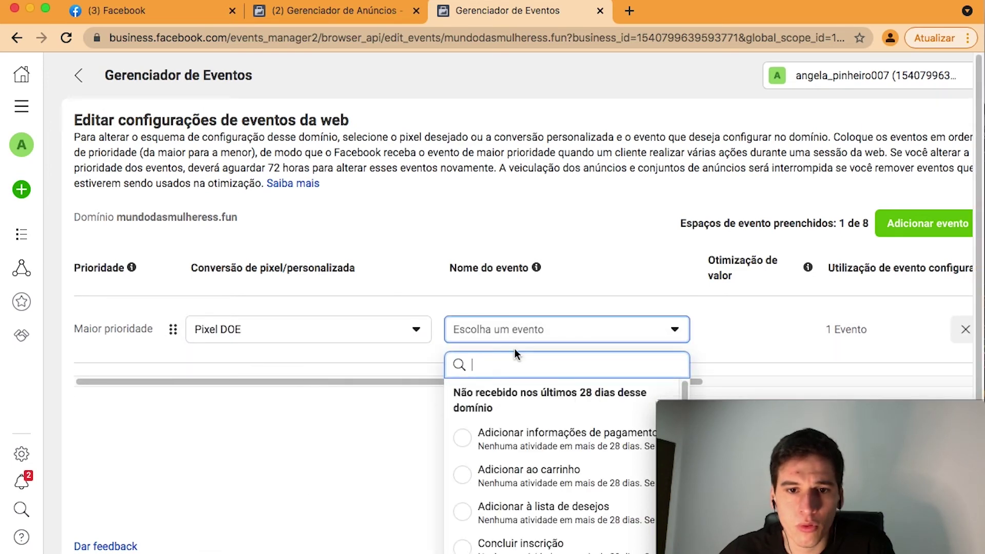
pyautogui.scroll(-4, 523, 434)
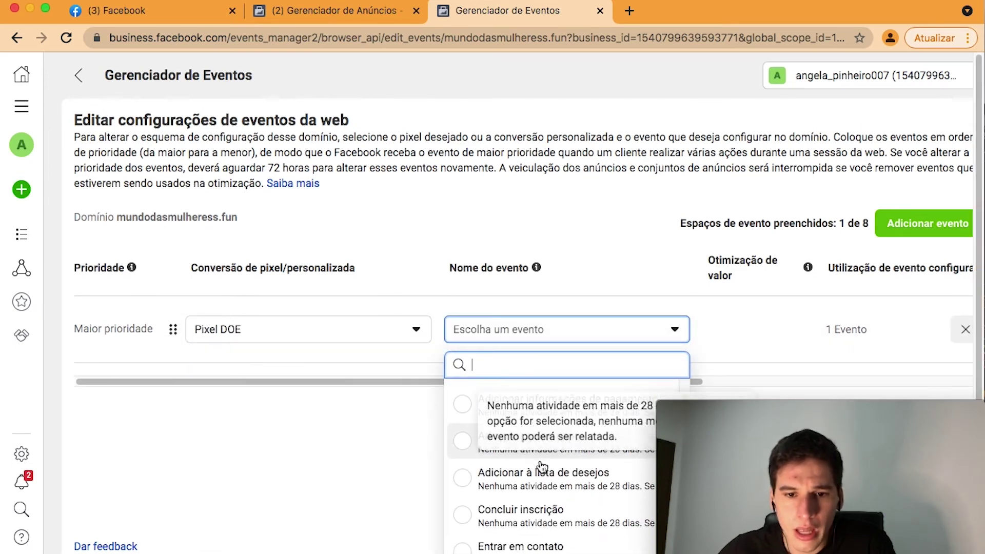
pyautogui.scroll(-5, 547, 465)
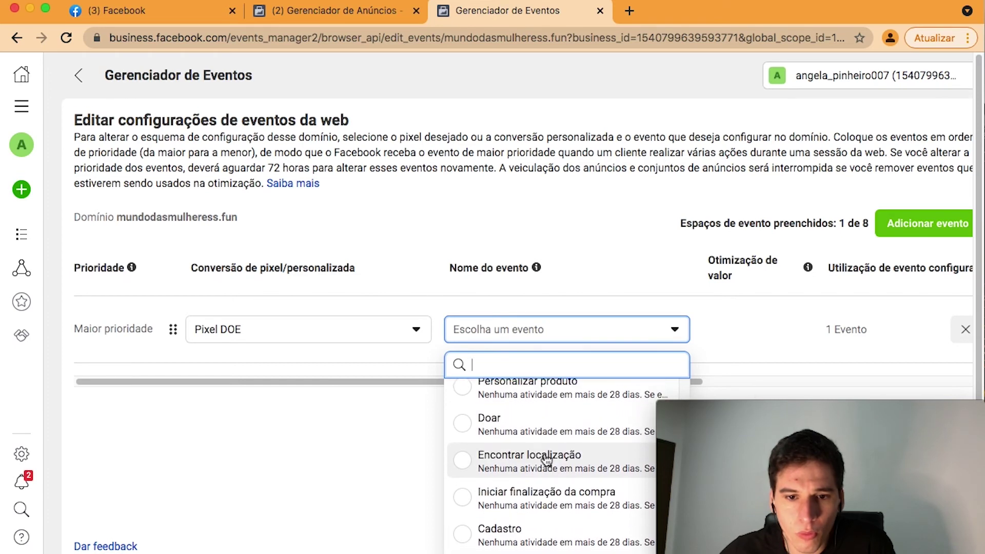
pyautogui.click(516, 552)
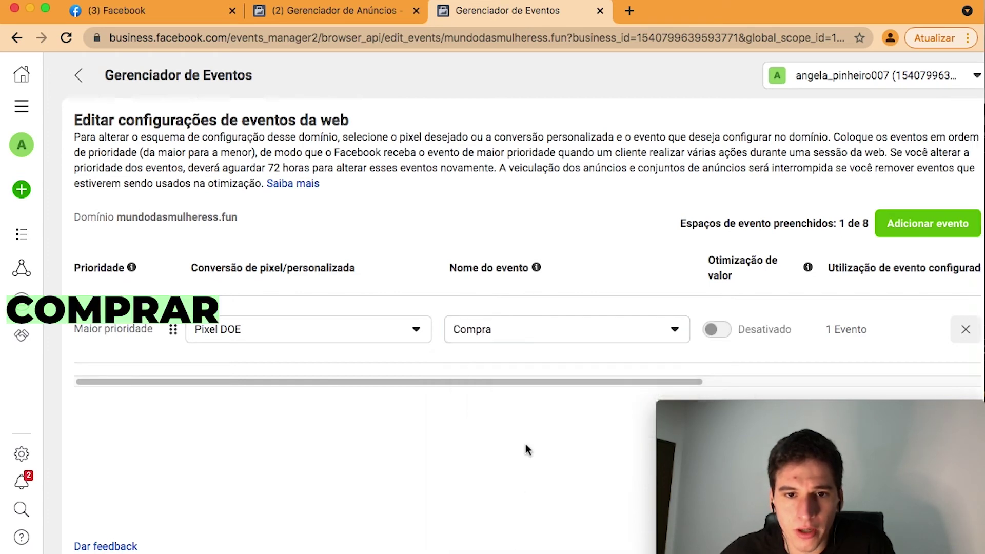
# Step: Add a second event below the purchase event, using Pixel DOE and Iniciar finalização da compra
pyautogui.click(967, 222)
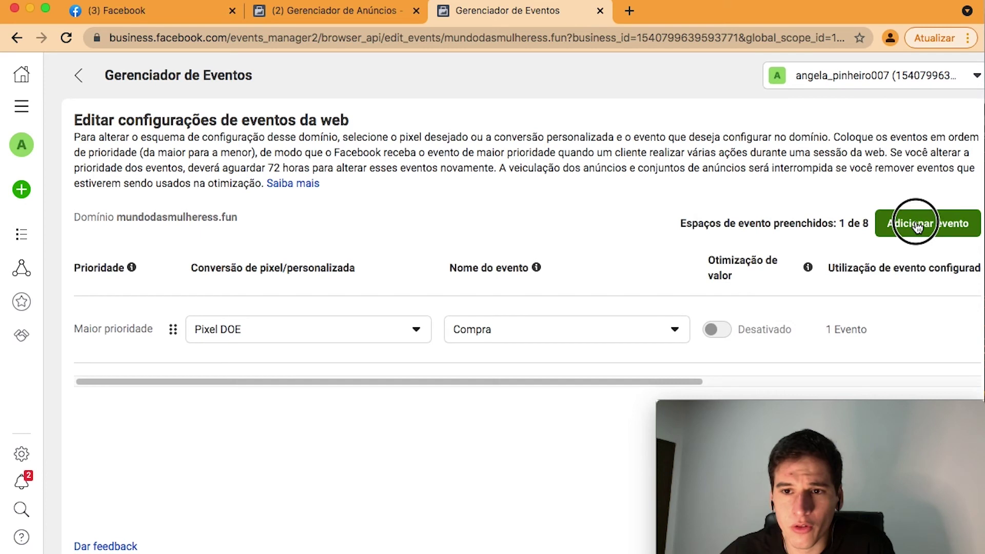
pyautogui.click(334, 384)
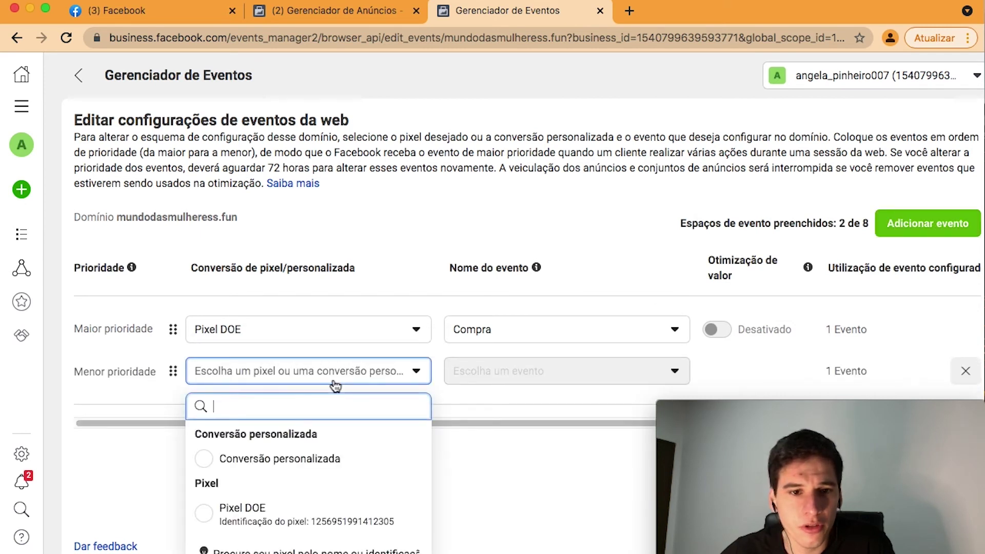
pyautogui.click(281, 519)
pyautogui.click(497, 376)
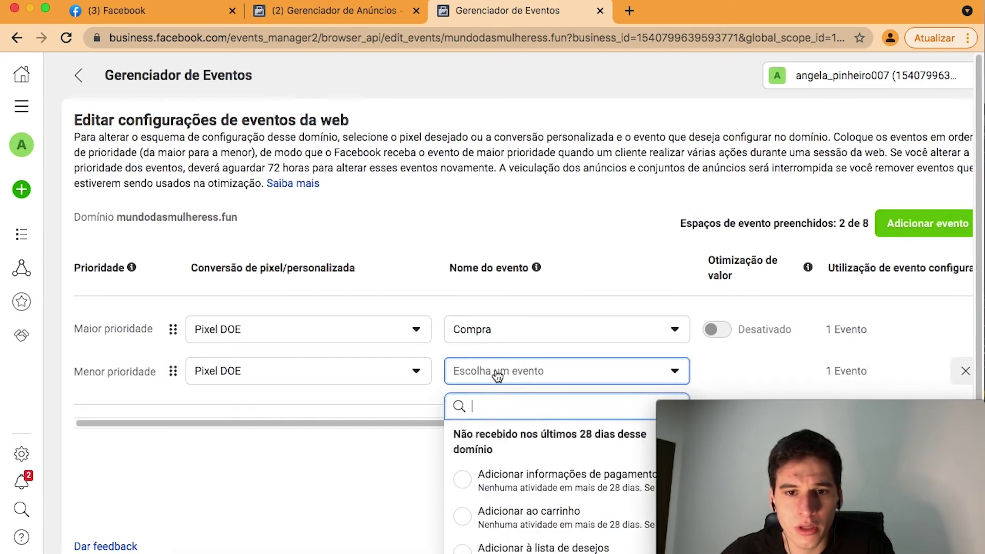
pyautogui.scroll(-5, 548, 472)
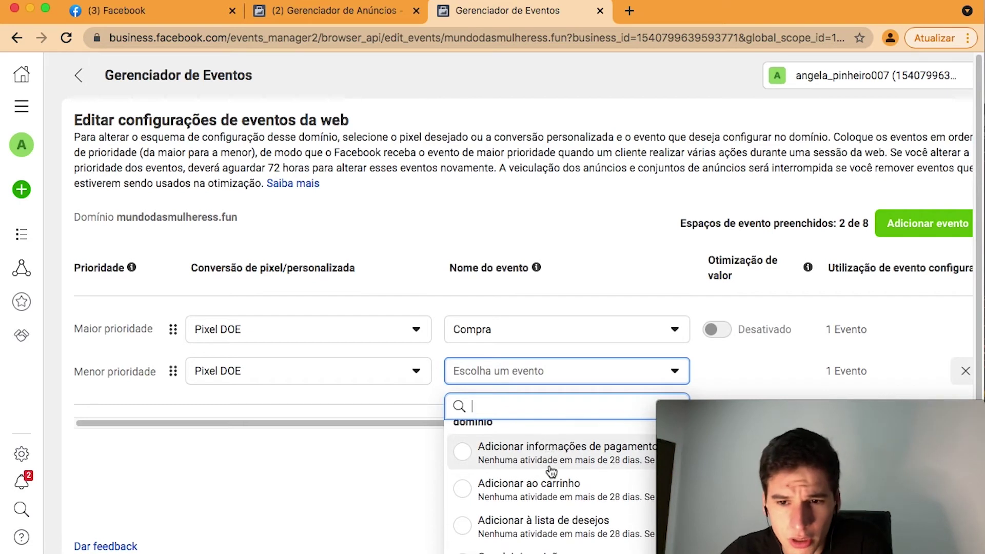
pyautogui.scroll(-3, 564, 470)
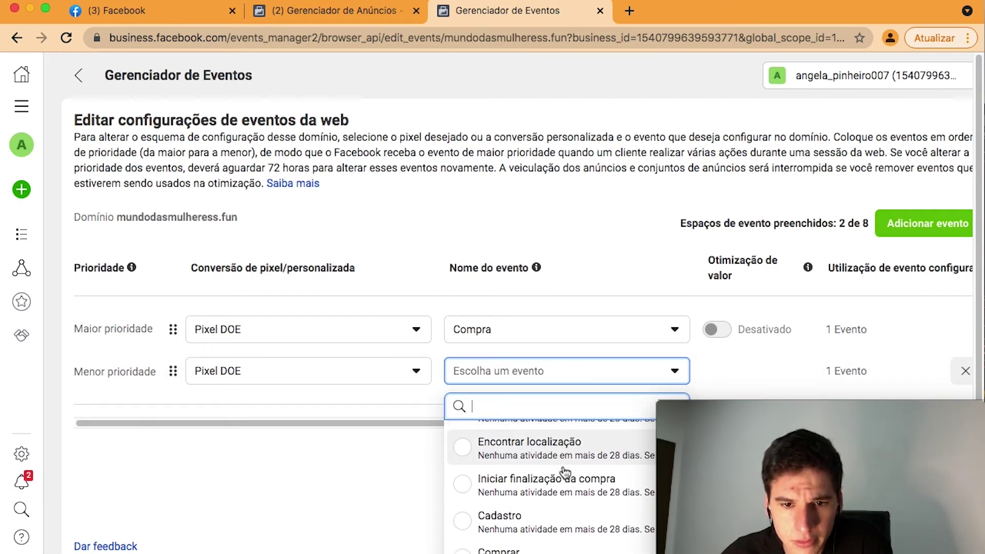
pyautogui.click(553, 491)
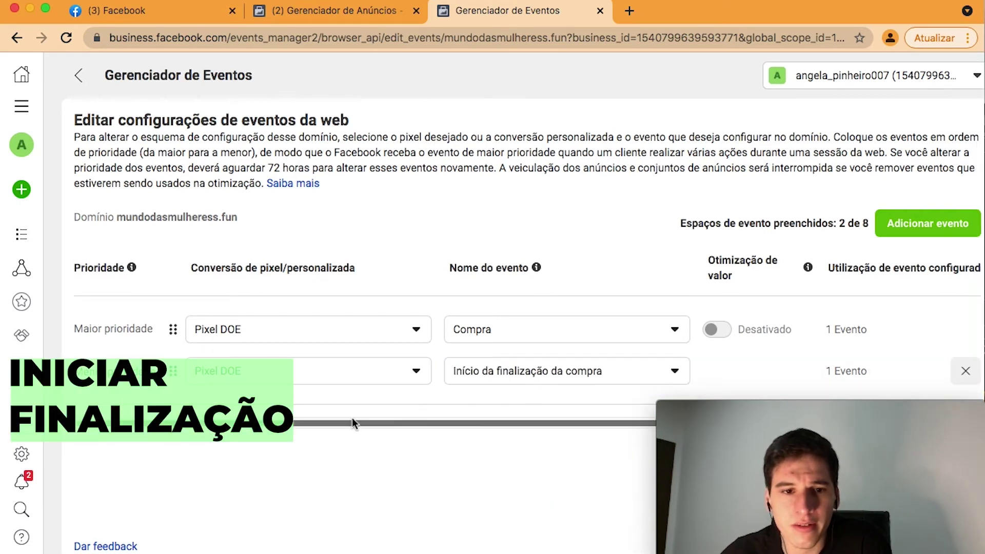
# Step: Add a third event at the lowest priority, using Pixel DOE and Ver conteúdo
pyautogui.click(927, 231)
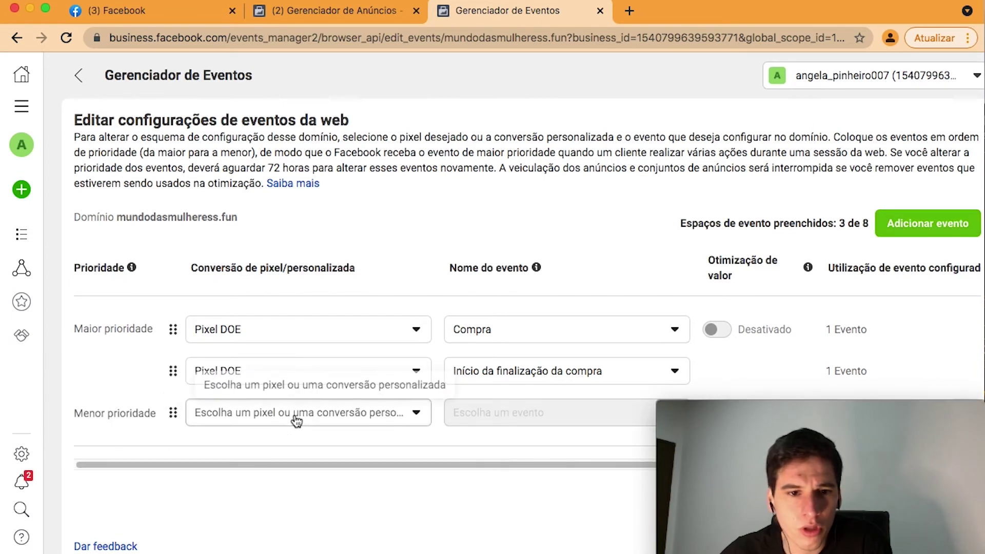
pyautogui.click(296, 413)
pyautogui.click(258, 336)
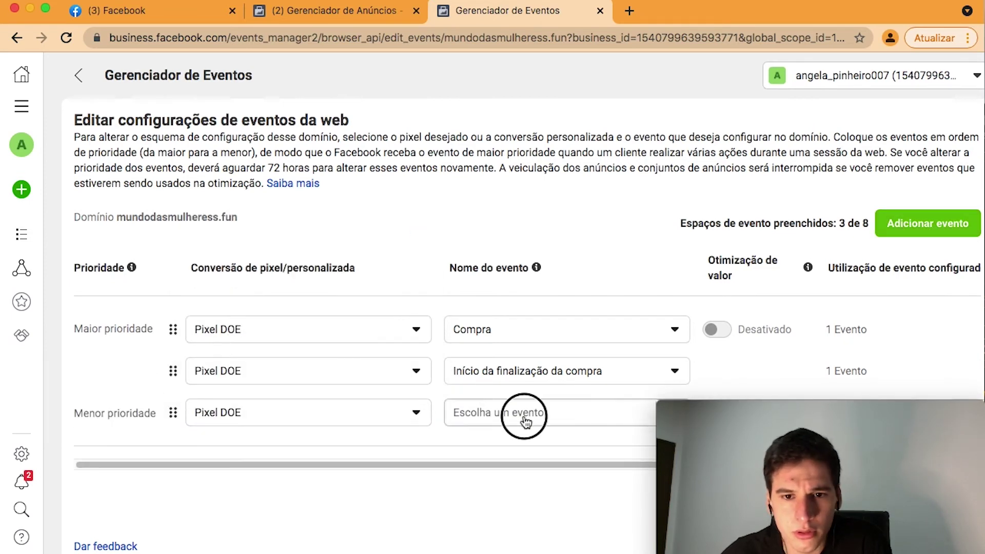
pyautogui.click(526, 418)
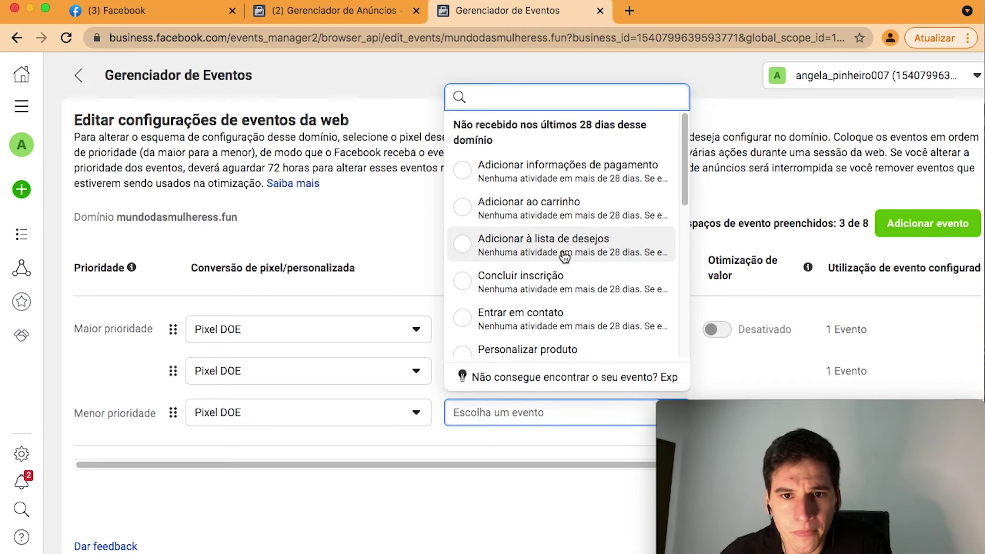
pyautogui.scroll(-3, 579, 280)
pyautogui.scroll(-3, 588, 285)
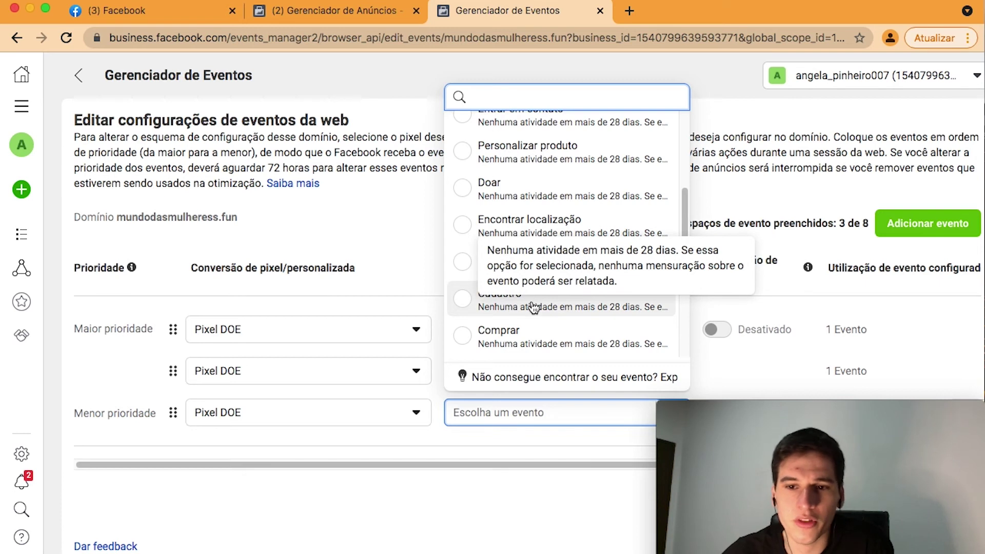
pyautogui.scroll(-1, 533, 307)
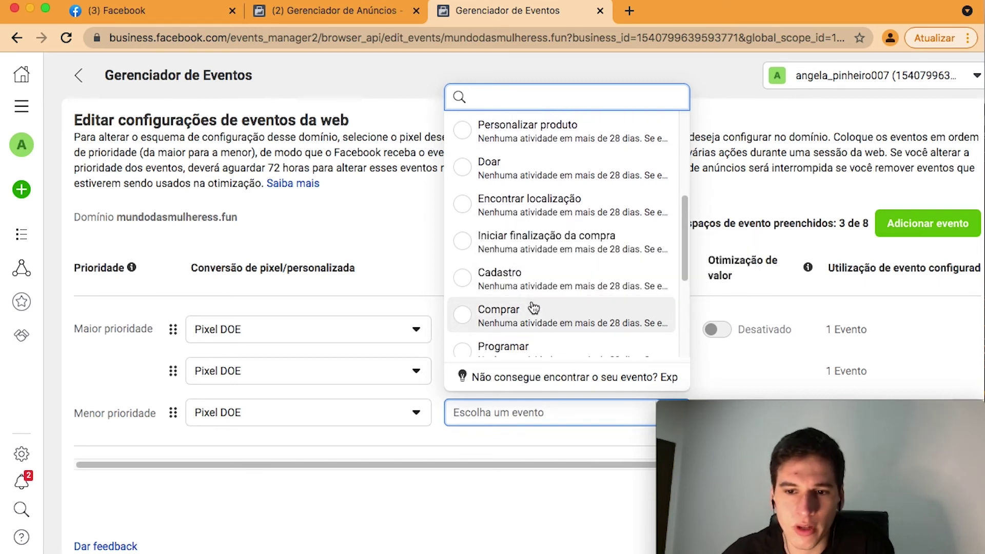
pyautogui.scroll(-1, 533, 307)
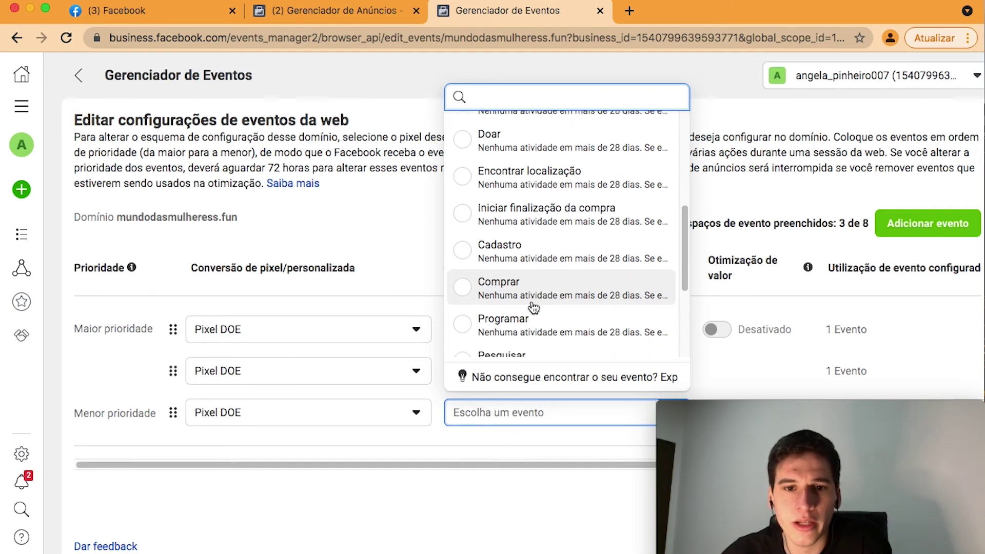
pyautogui.scroll(-1, 533, 306)
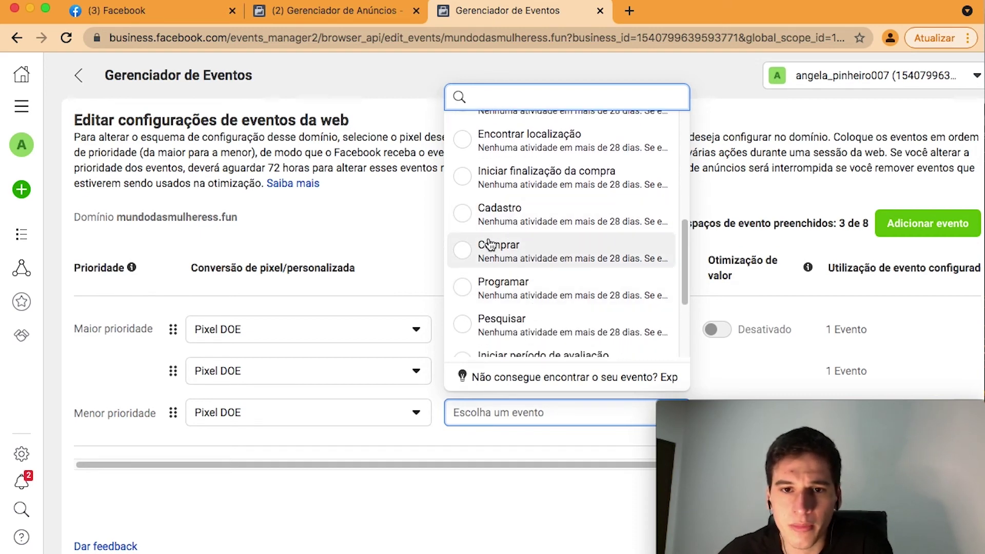
pyautogui.scroll(-4, 544, 287)
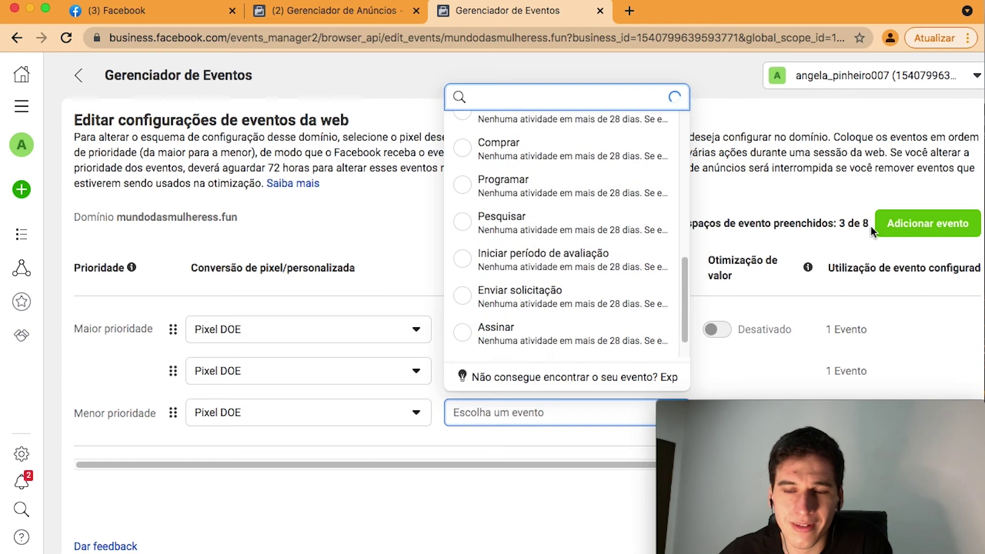
pyautogui.scroll(-2, 653, 251)
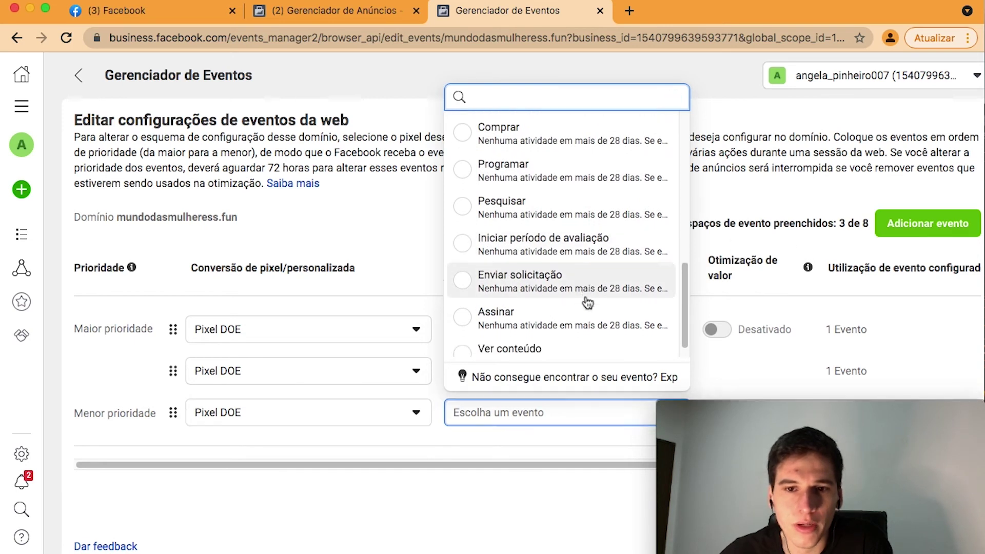
pyautogui.click(533, 340)
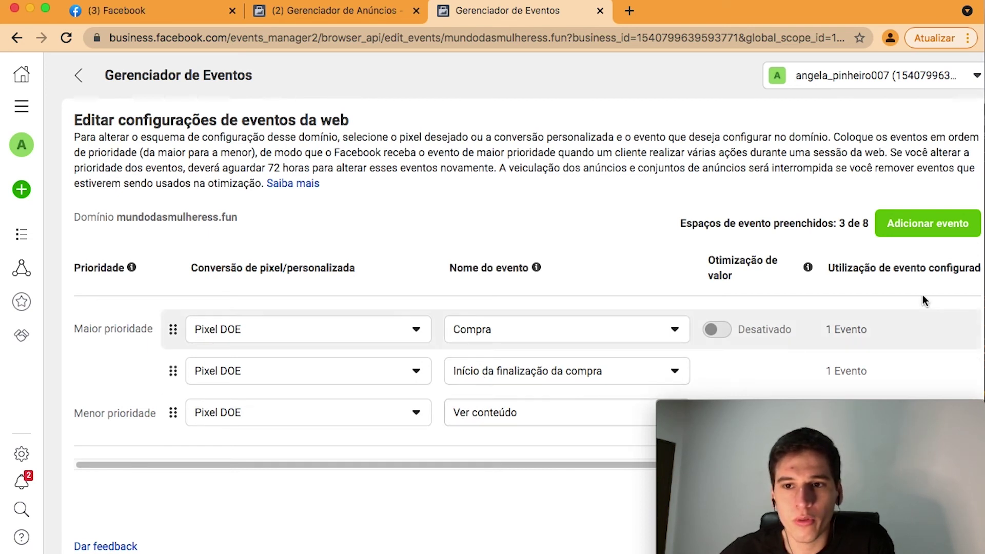
# Step: Apply the three prioritized web events to mundodasmulheress.fun, confirm the changes and acknowledge the confirmation
pyautogui.moveTo(806, 407)
pyautogui.moveTo(807, 407); pyautogui.dragTo(177, 407)
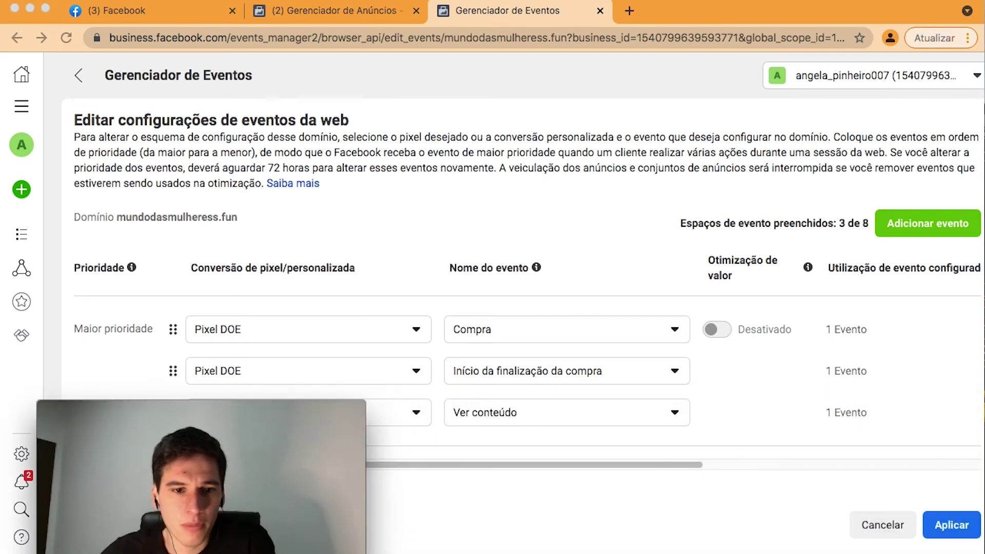
pyautogui.click(942, 529)
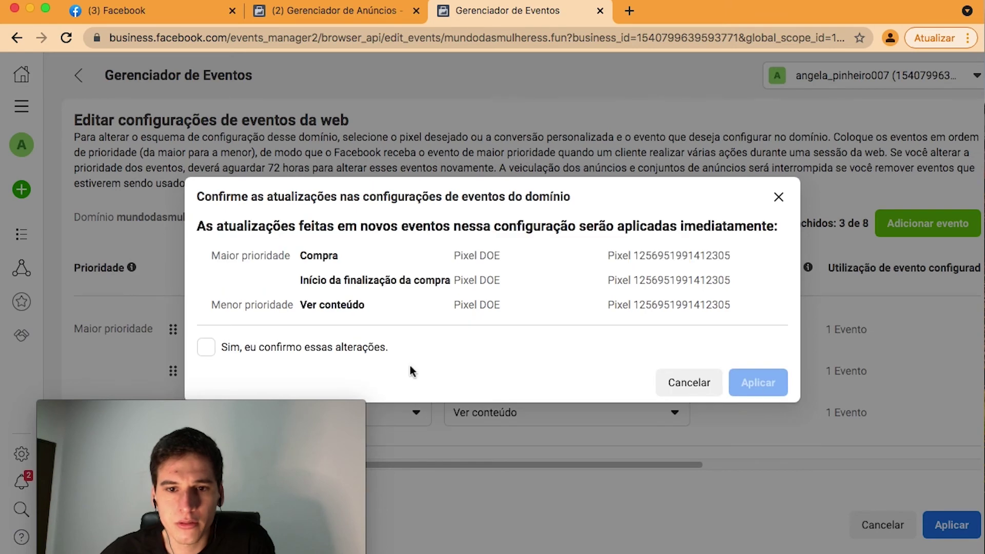
pyautogui.click(248, 352)
pyautogui.click(752, 386)
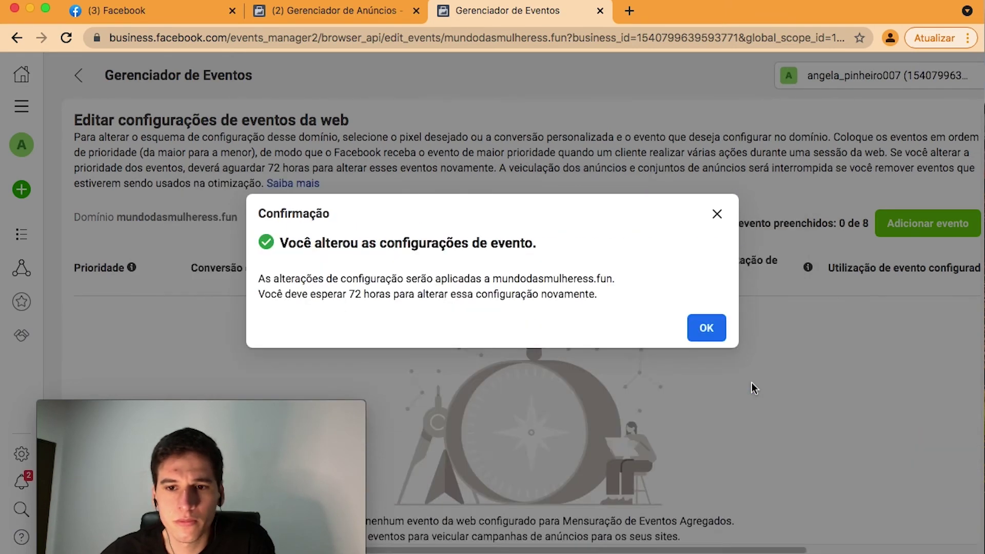
pyautogui.click(707, 327)
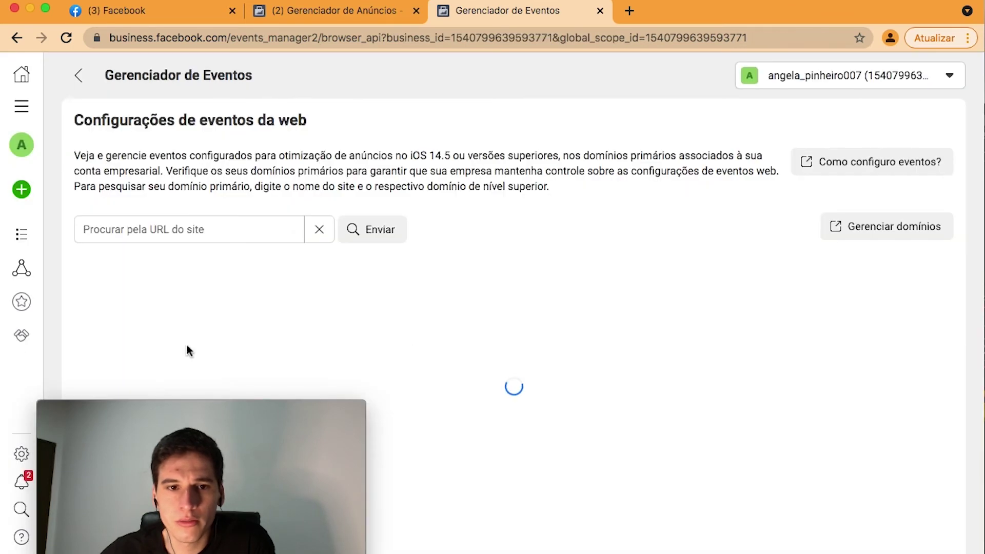
# Step: Return to the new ad set in Gerenciador de Anúncios and reload its page
pyautogui.moveTo(321, 408); pyautogui.dragTo(887, 412)
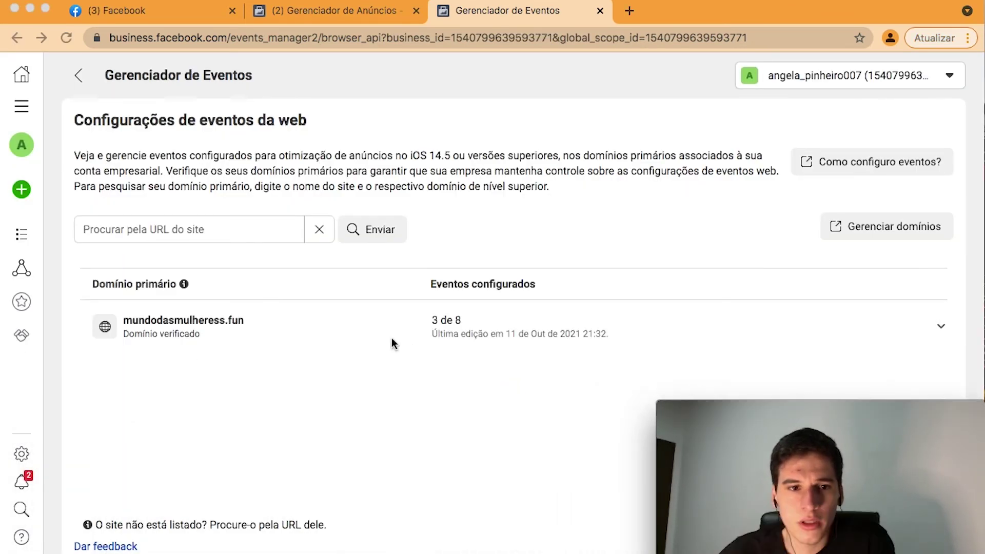
pyautogui.click(344, 9)
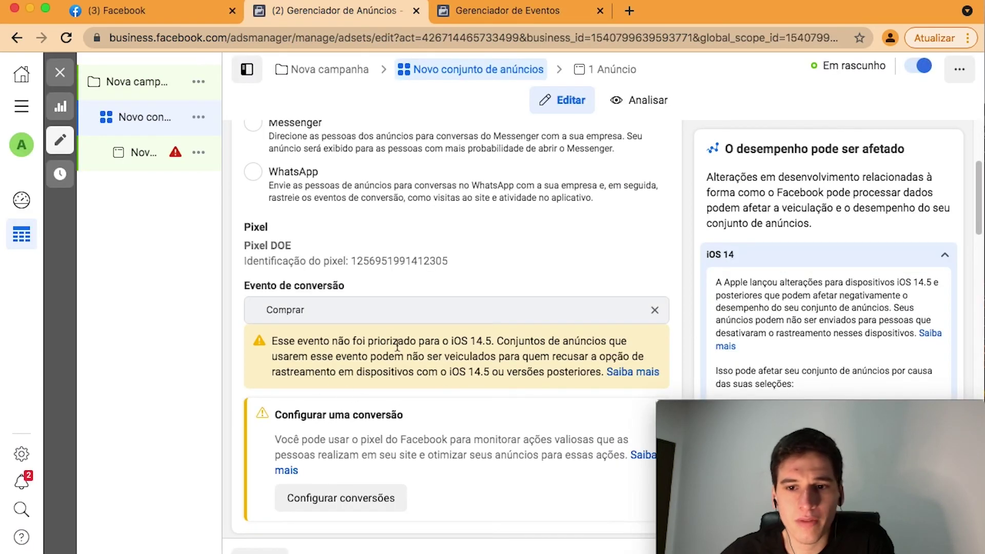
pyautogui.click(68, 41)
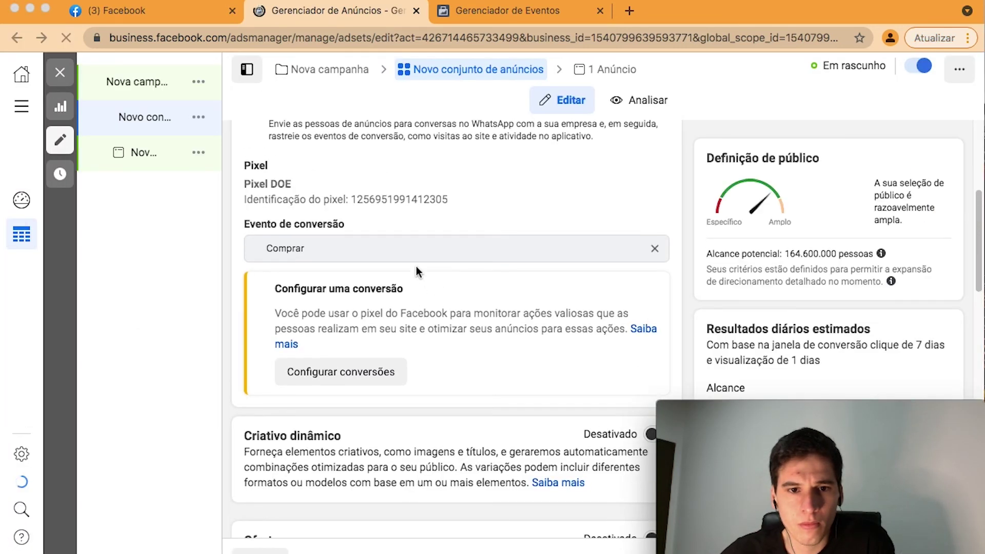
# Step: Go through the conversion setup using standard-event tracking and conclude the pixel event code instructions
pyautogui.click(350, 382)
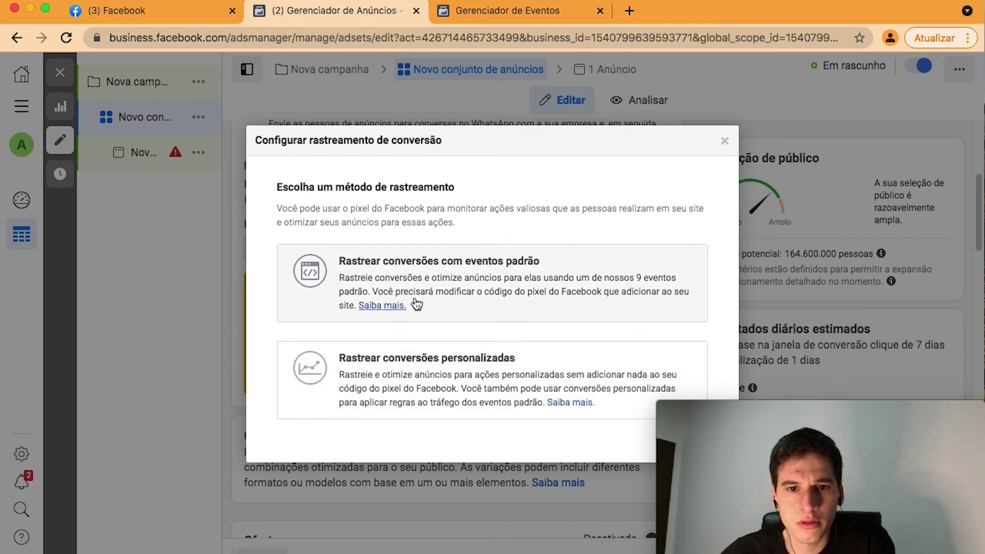
pyautogui.click(421, 299)
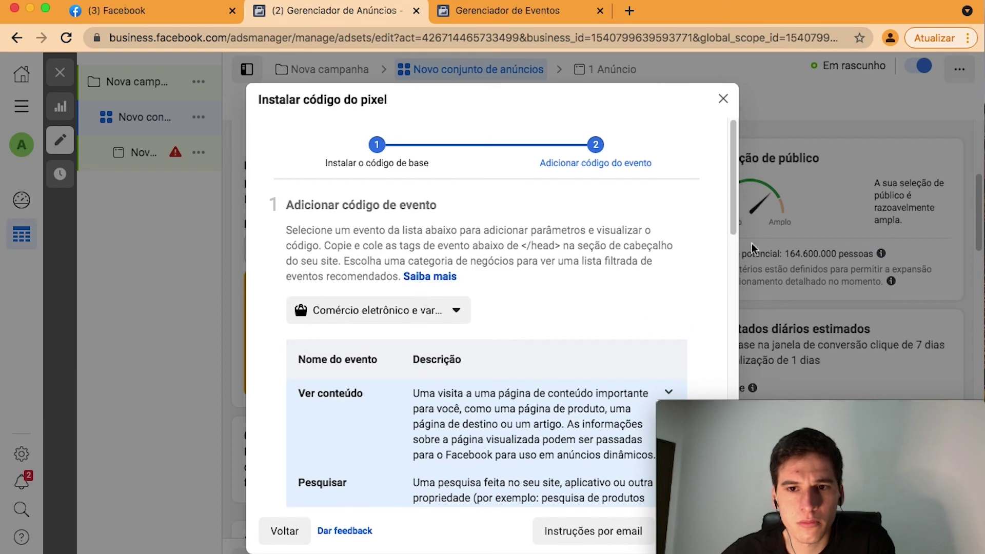
pyautogui.moveTo(732, 226); pyautogui.dragTo(716, 451)
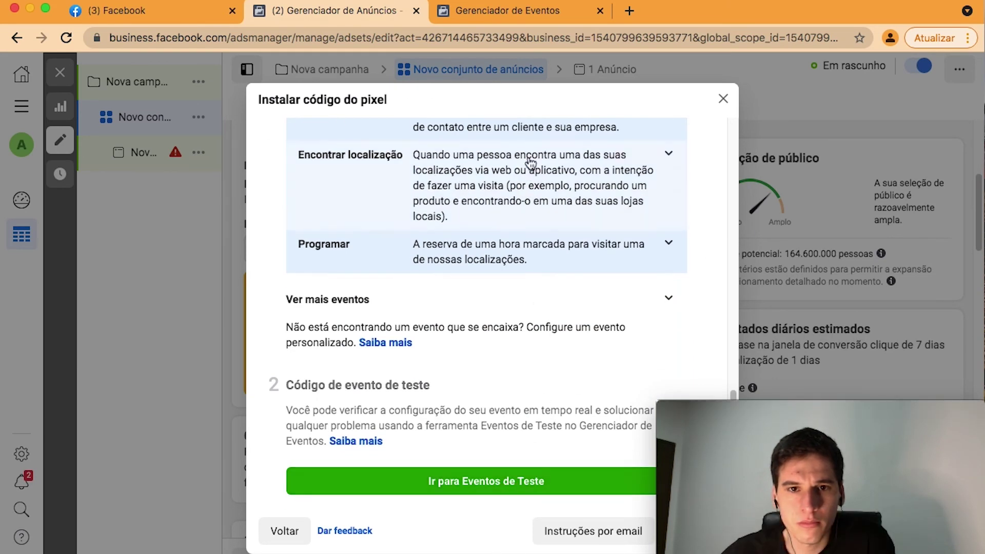
pyautogui.moveTo(874, 417)
pyautogui.moveTo(882, 413); pyautogui.dragTo(900, 412)
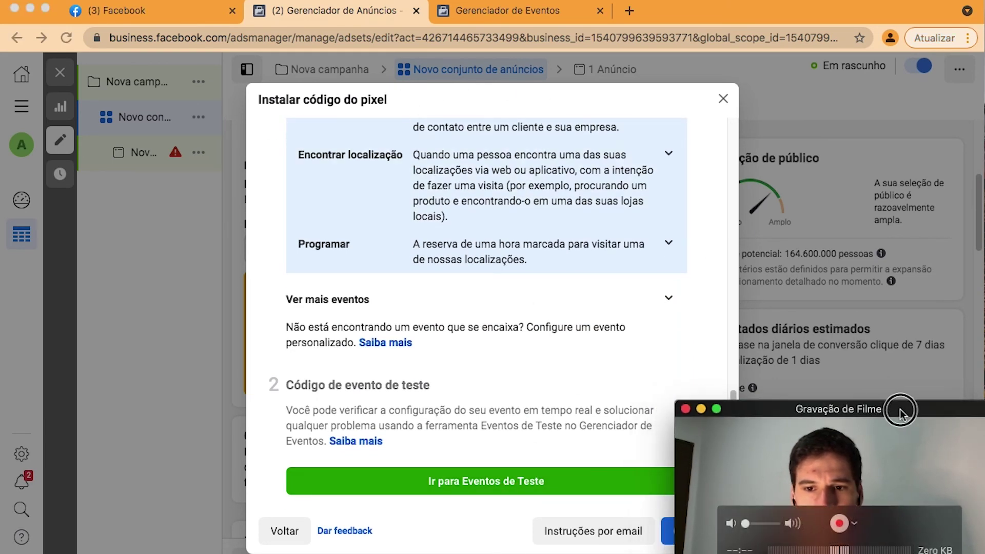
pyautogui.moveTo(784, 408); pyautogui.dragTo(168, 414)
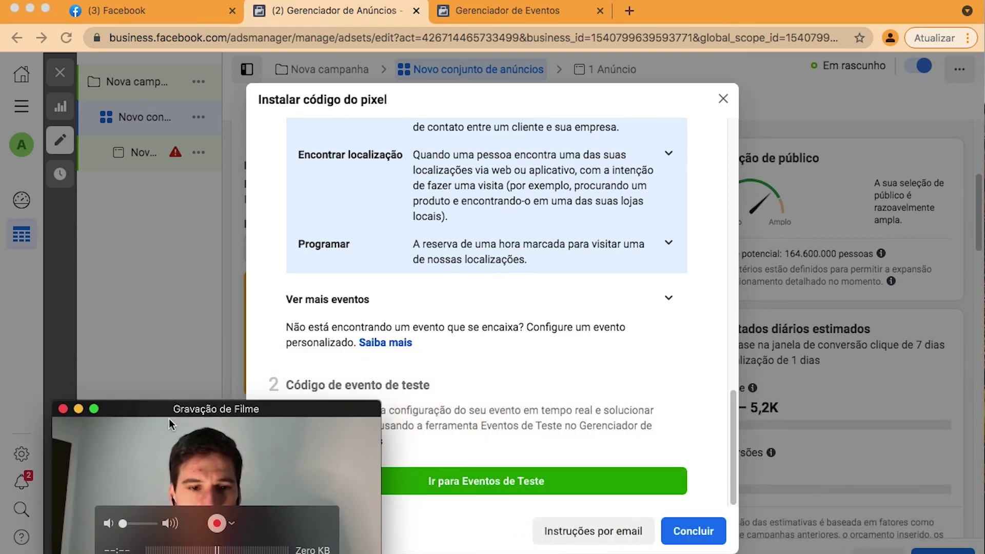
pyautogui.click(687, 533)
pyautogui.moveTo(331, 436)
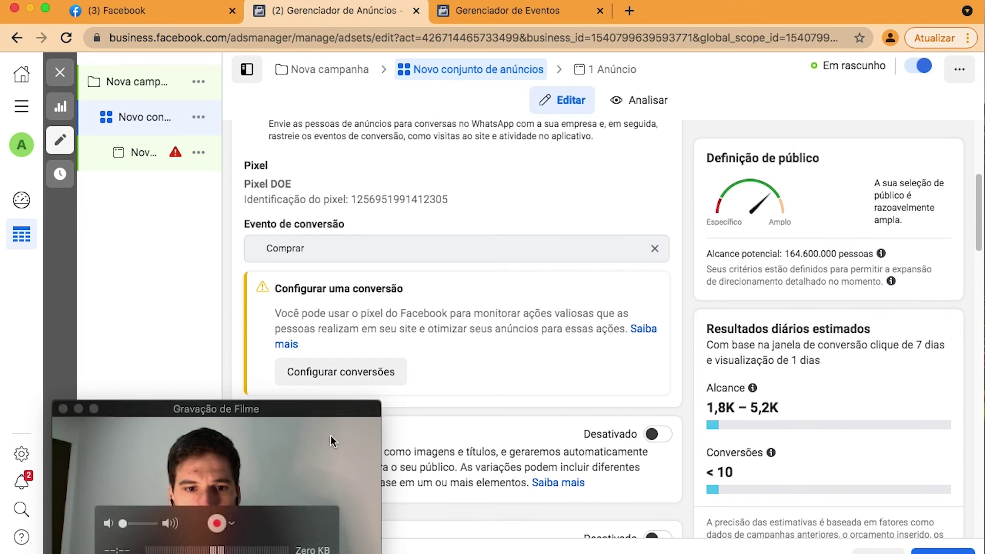
pyautogui.moveTo(310, 413); pyautogui.dragTo(914, 414)
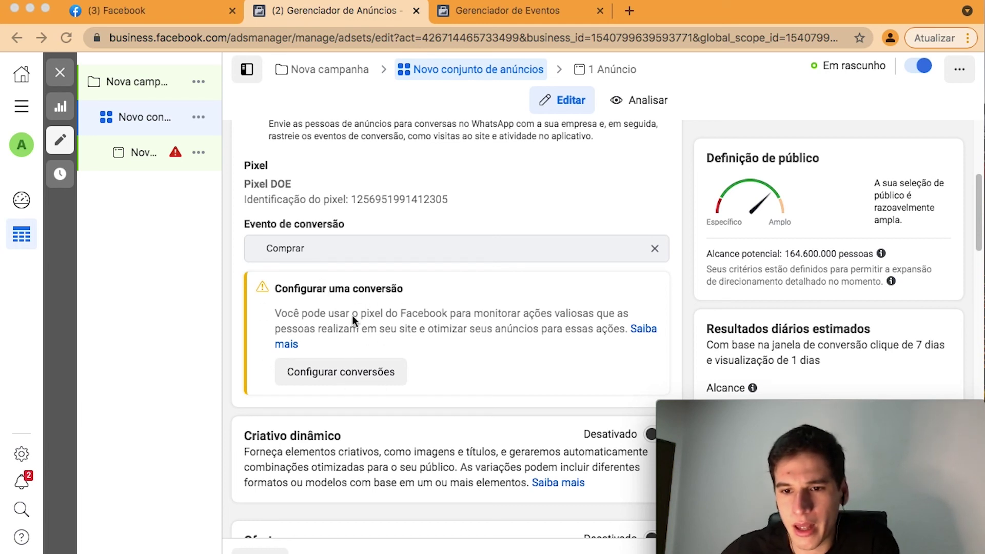
# Step: Try Cadastro as the ad set's conversion event in place of the purchase event
pyautogui.click(312, 252)
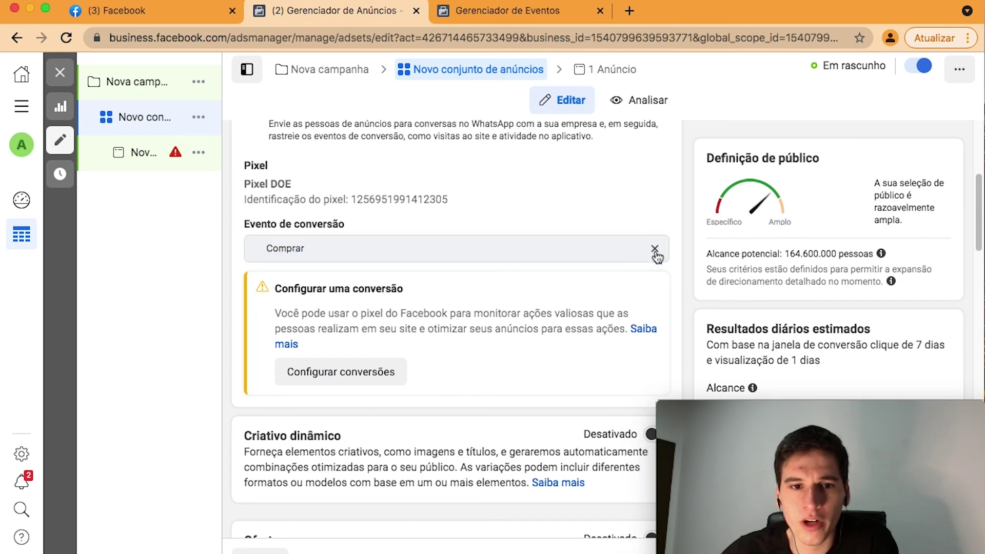
pyautogui.click(338, 254)
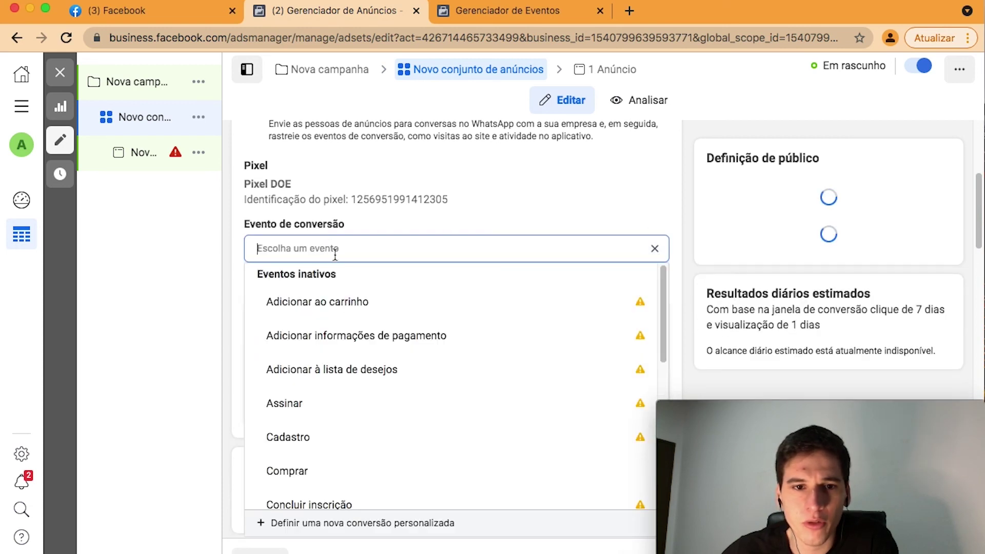
pyautogui.click(299, 438)
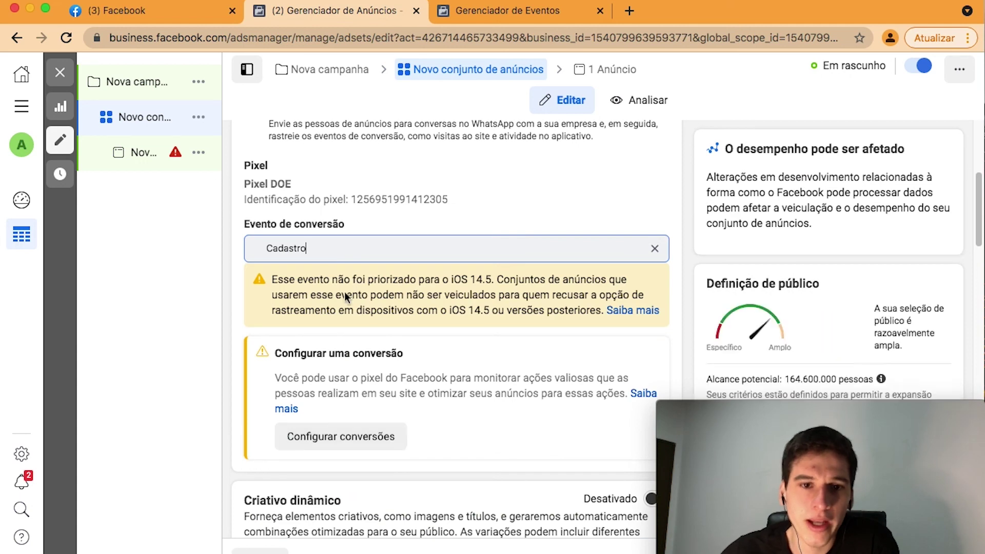
# Step: Clear the ad set's conversion event and choose Comprar
pyautogui.click(655, 249)
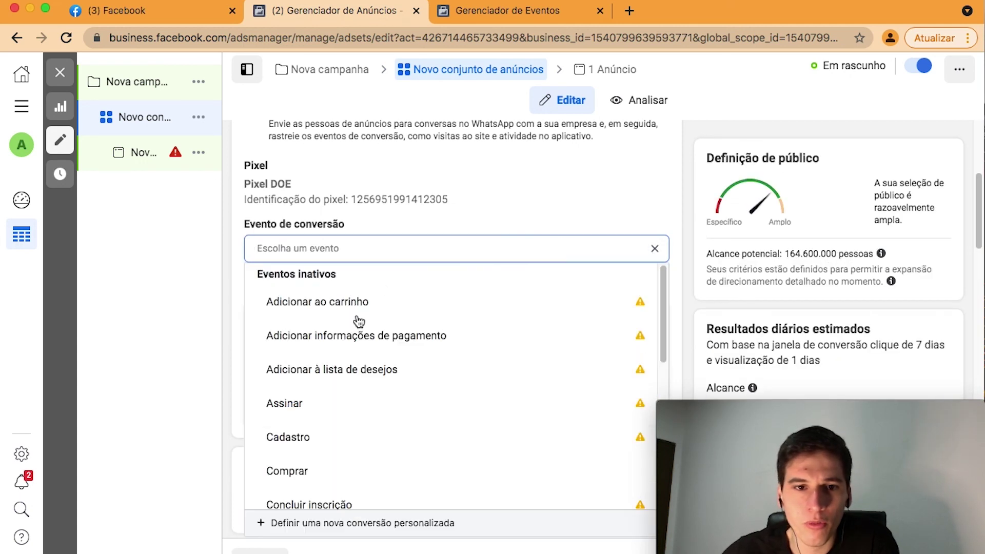
pyautogui.click(293, 469)
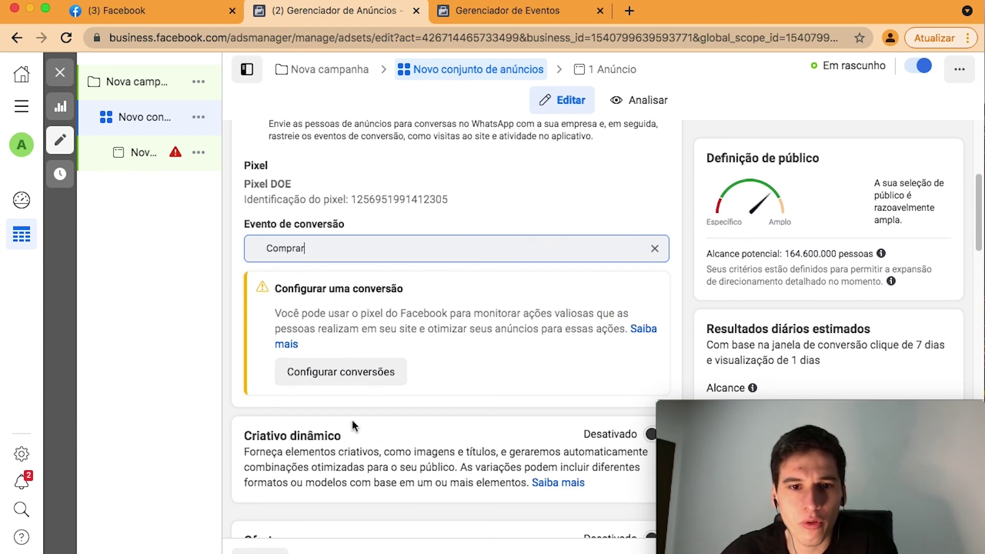
pyautogui.scroll(-3, 352, 420)
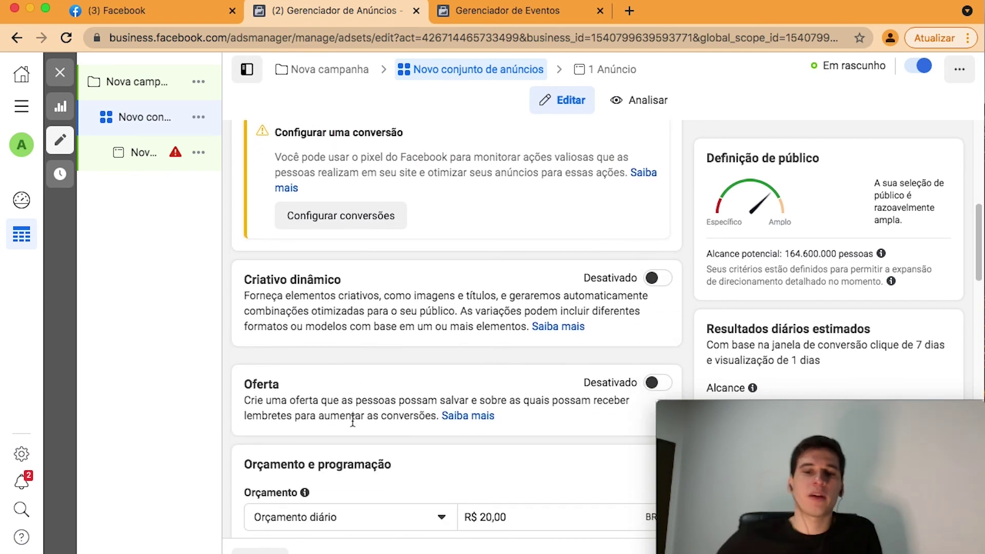